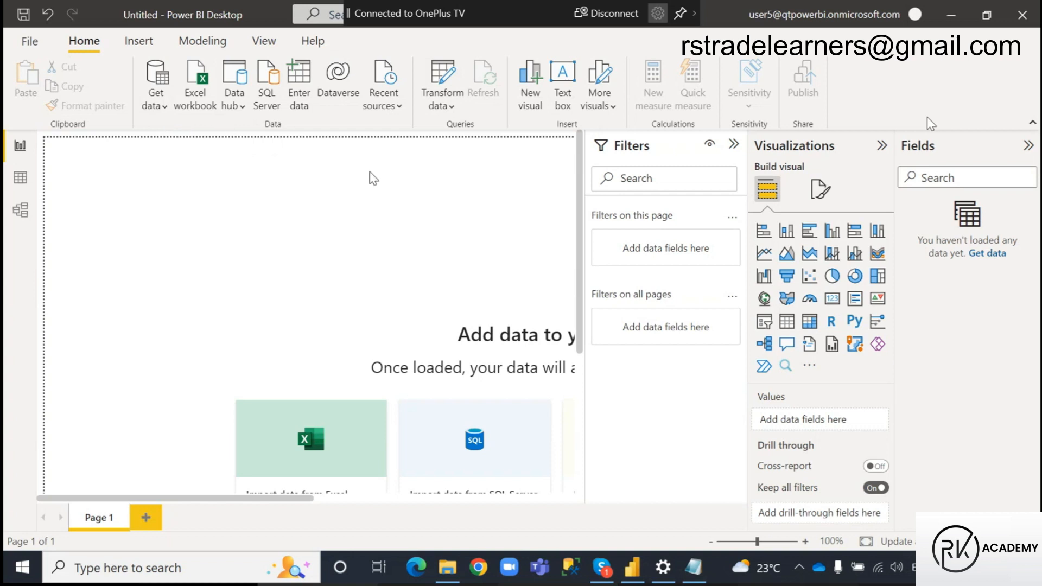
# Load the Orders sheet from the recently used Amazon Data India.xlsx workbook into the report
pyautogui.click(387, 82)
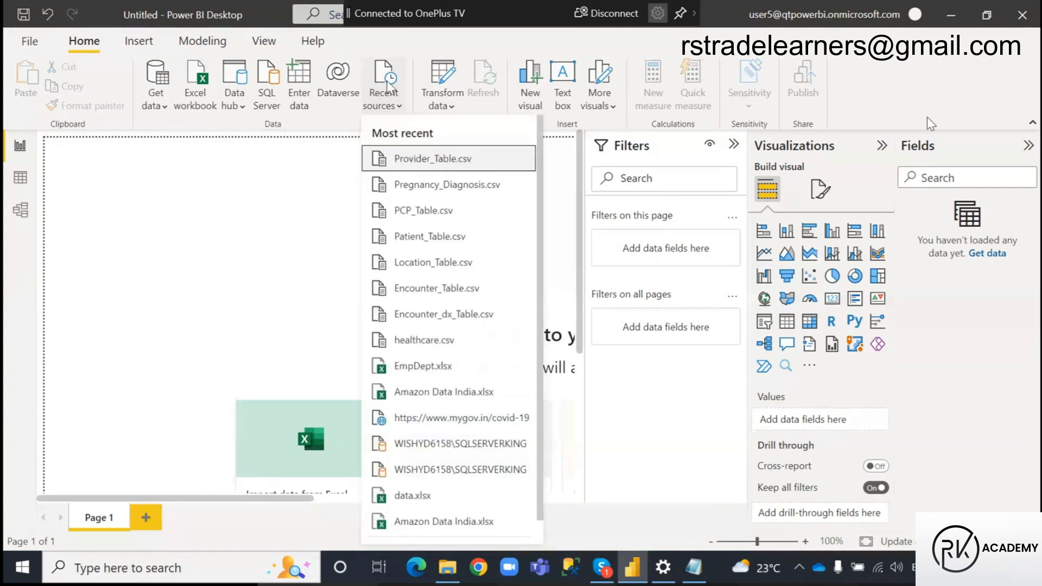
pyautogui.scroll(-1, 448, 360)
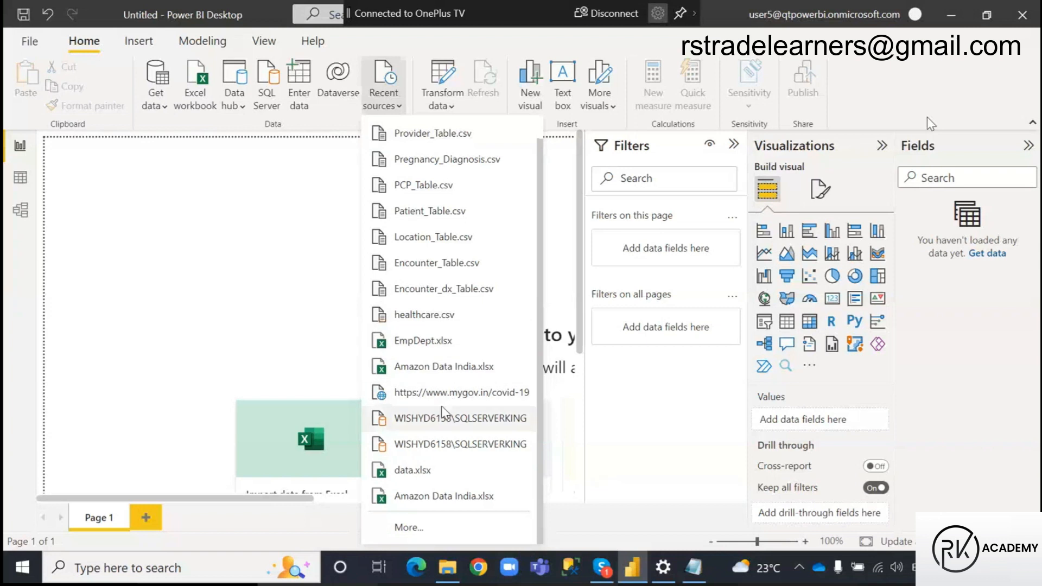
pyautogui.scroll(1, 432, 297)
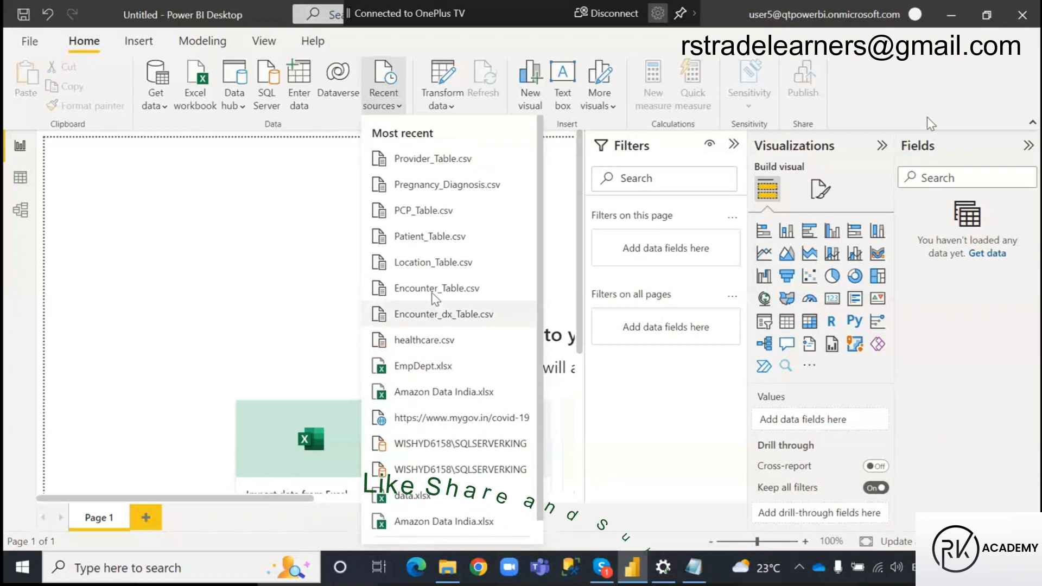
pyautogui.scroll(-1, 433, 297)
pyautogui.click(424, 497)
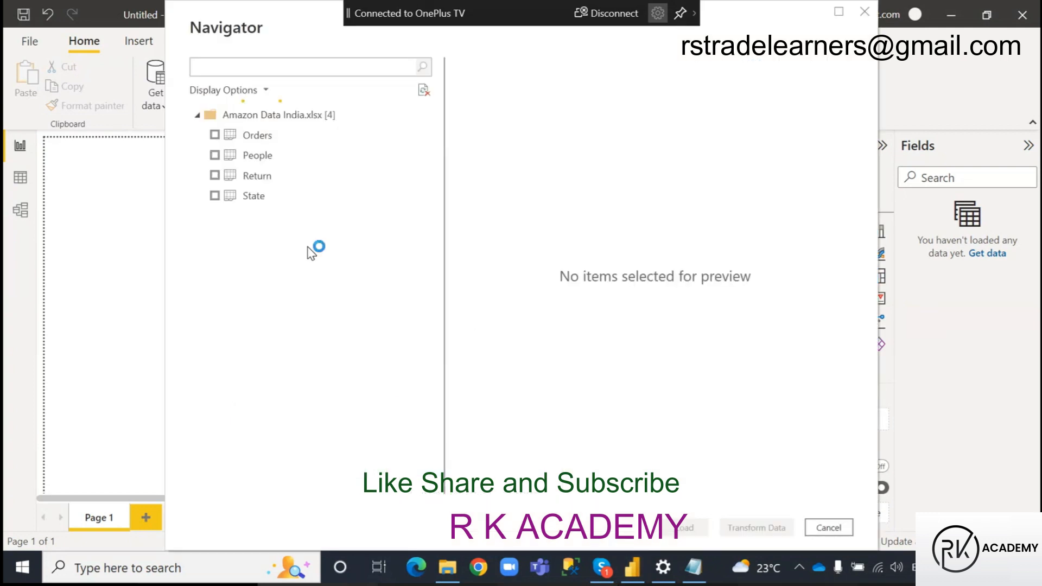
pyautogui.click(216, 135)
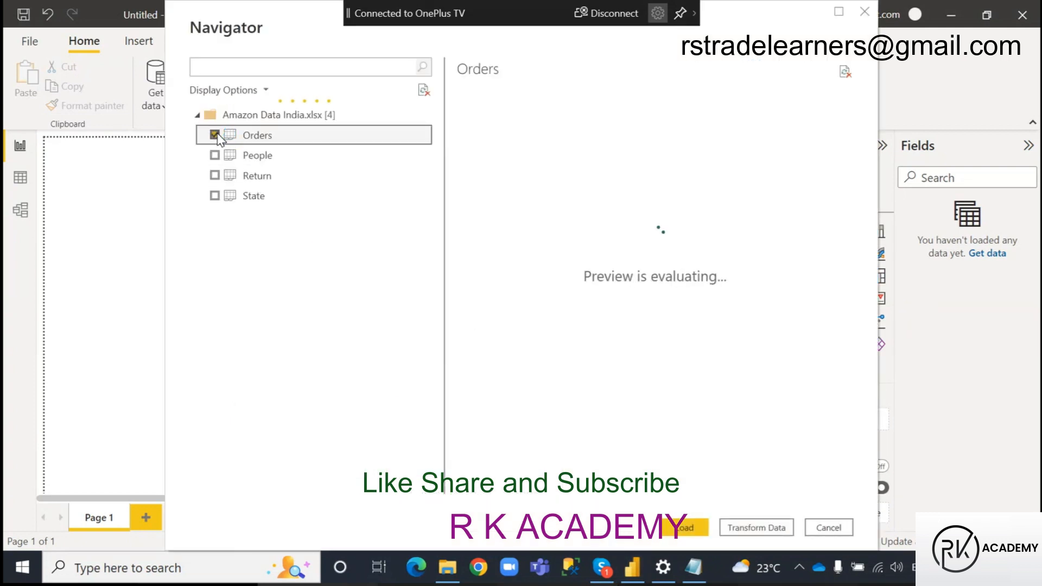
pyautogui.click(685, 529)
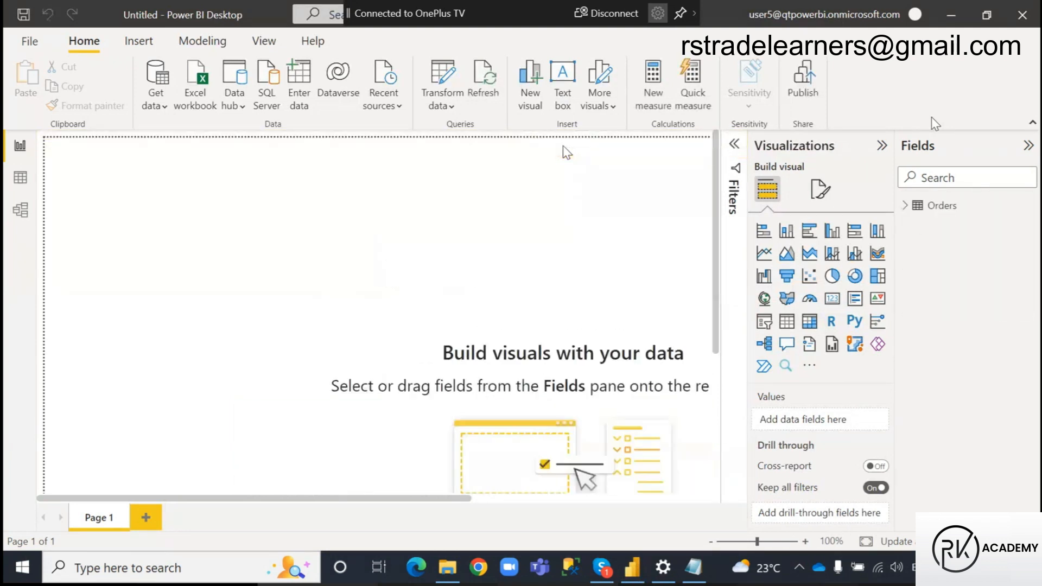
# Select the Emp sheet from the recent EmpDept.xlsx workbook and open it in Power Query Editor for transformation
pyautogui.click(401, 88)
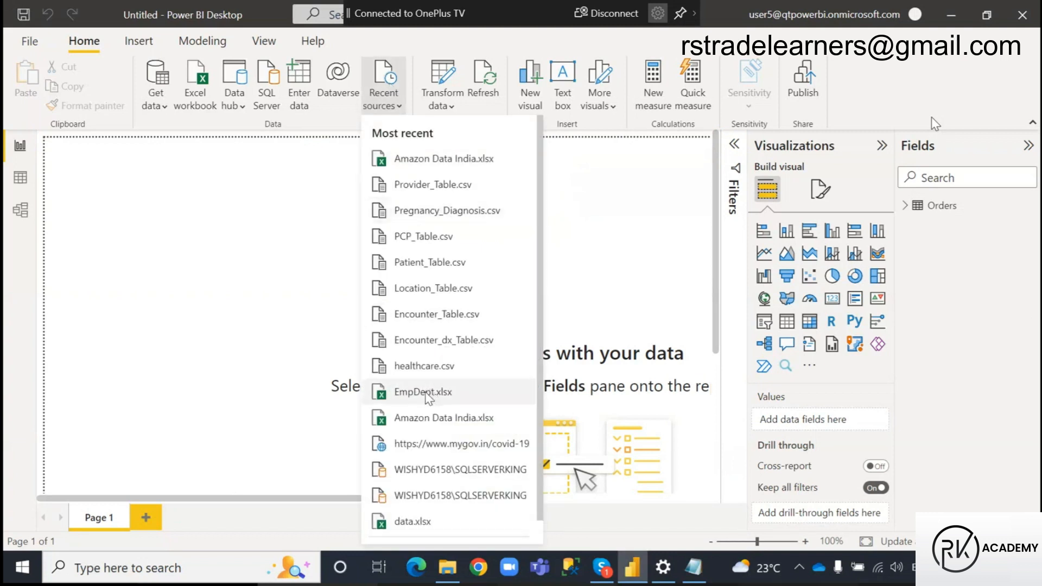
pyautogui.click(431, 394)
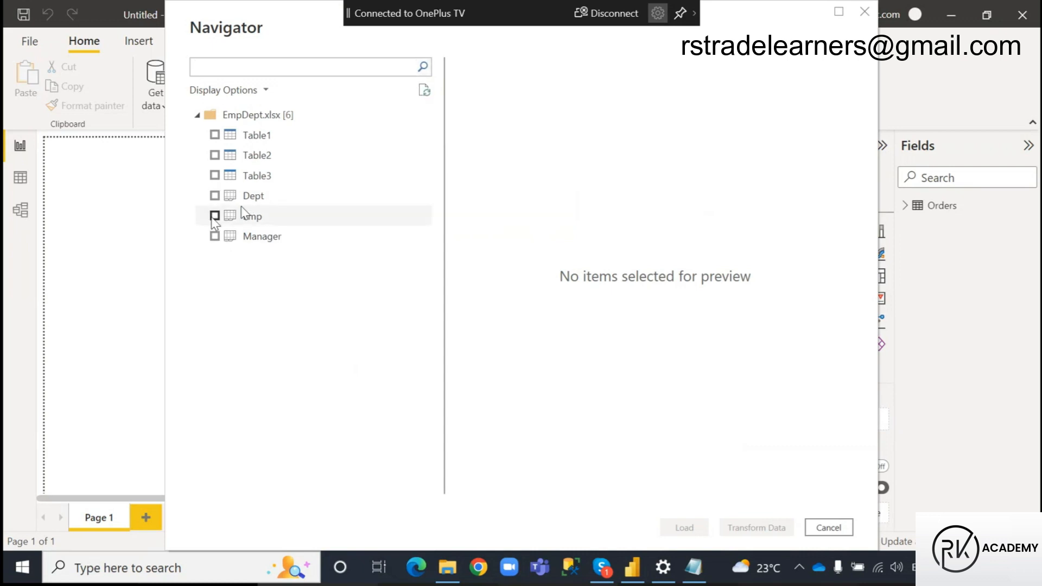
pyautogui.click(215, 216)
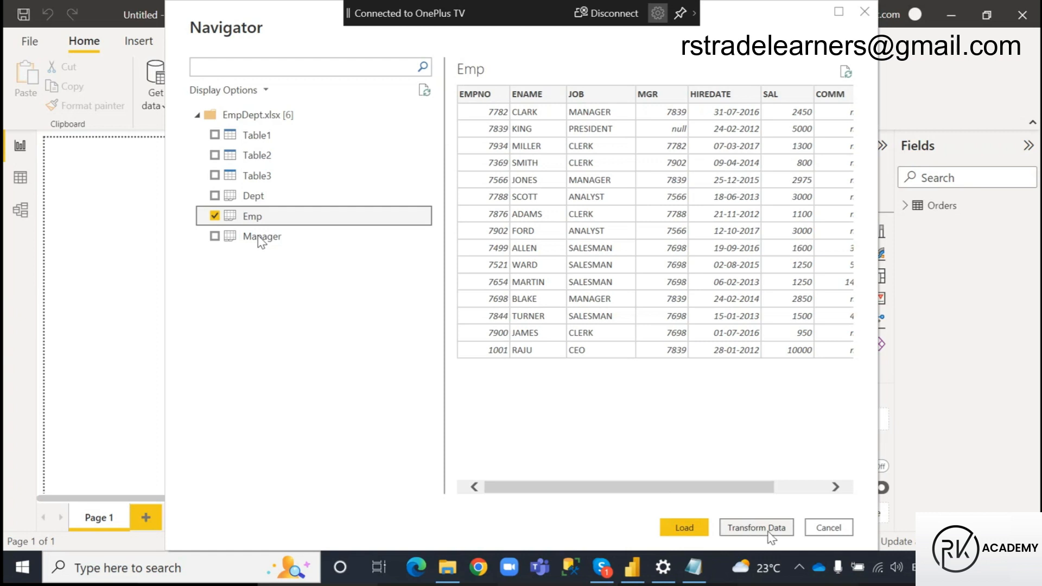
pyautogui.click(771, 533)
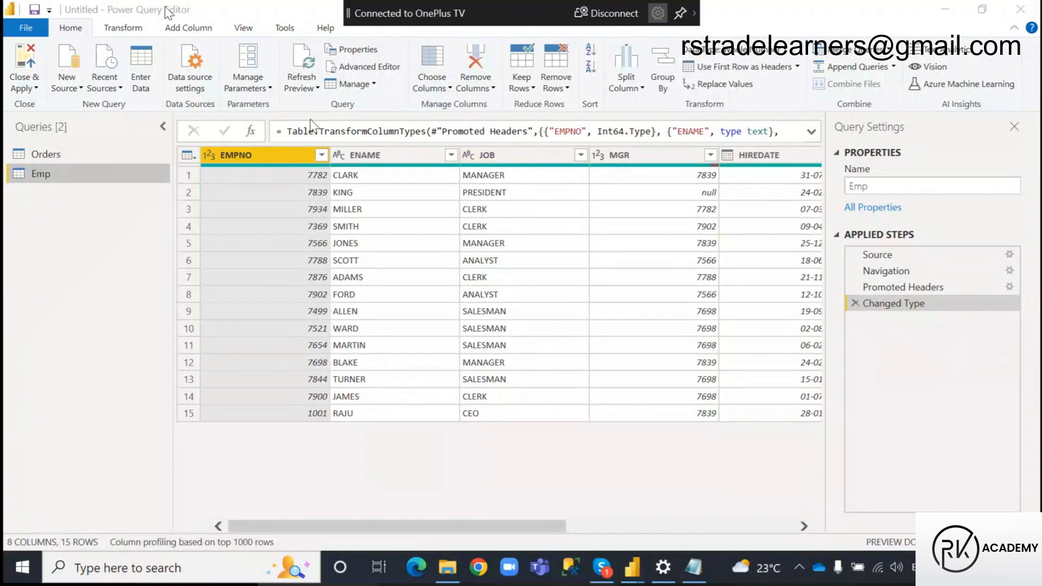
# Select the Order Date column in the Orders query and bring up the commands for adding columns
pyautogui.click(50, 154)
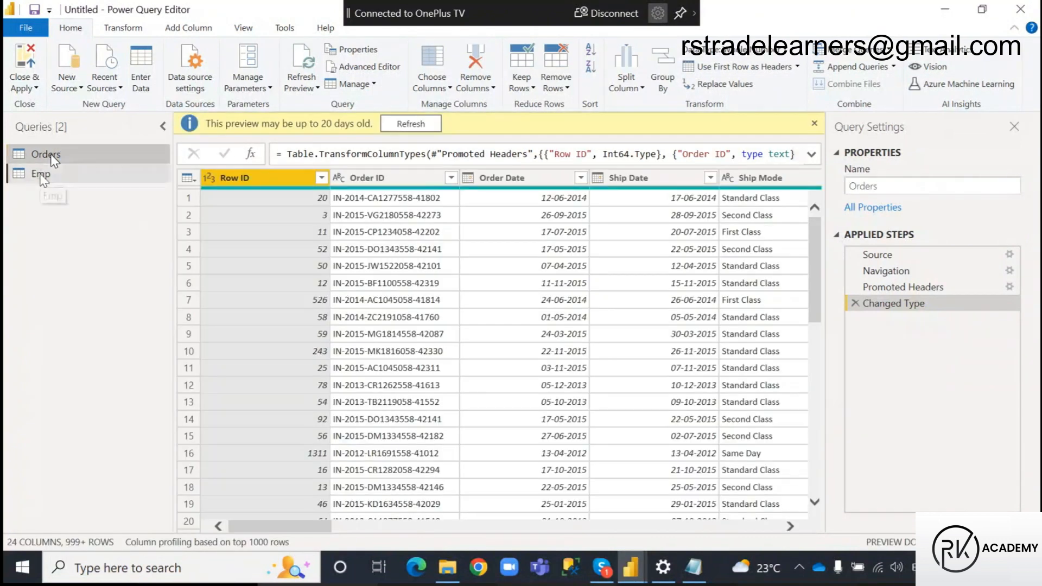
pyautogui.click(40, 174)
pyautogui.click(68, 152)
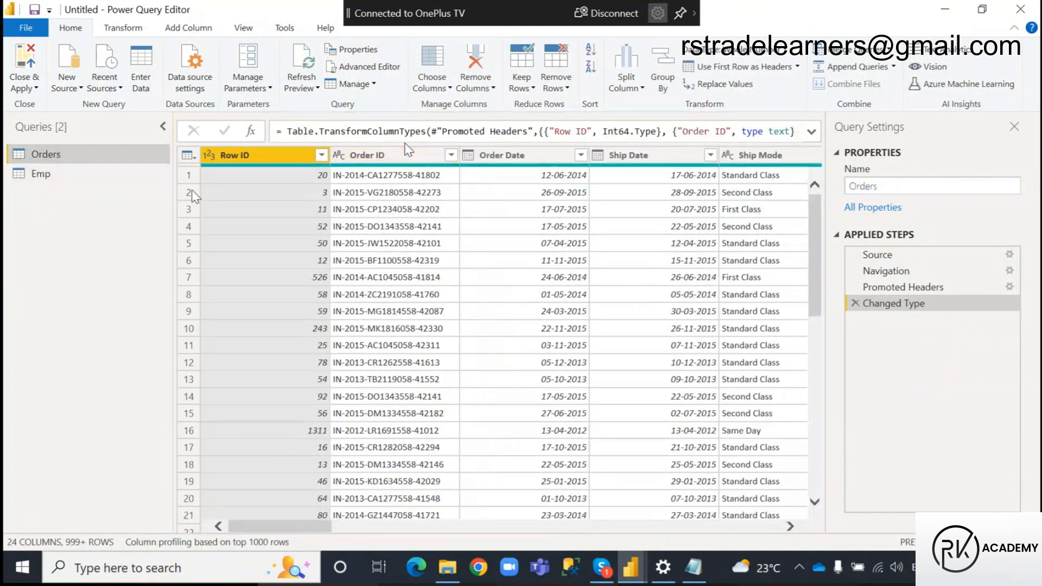
pyautogui.click(553, 155)
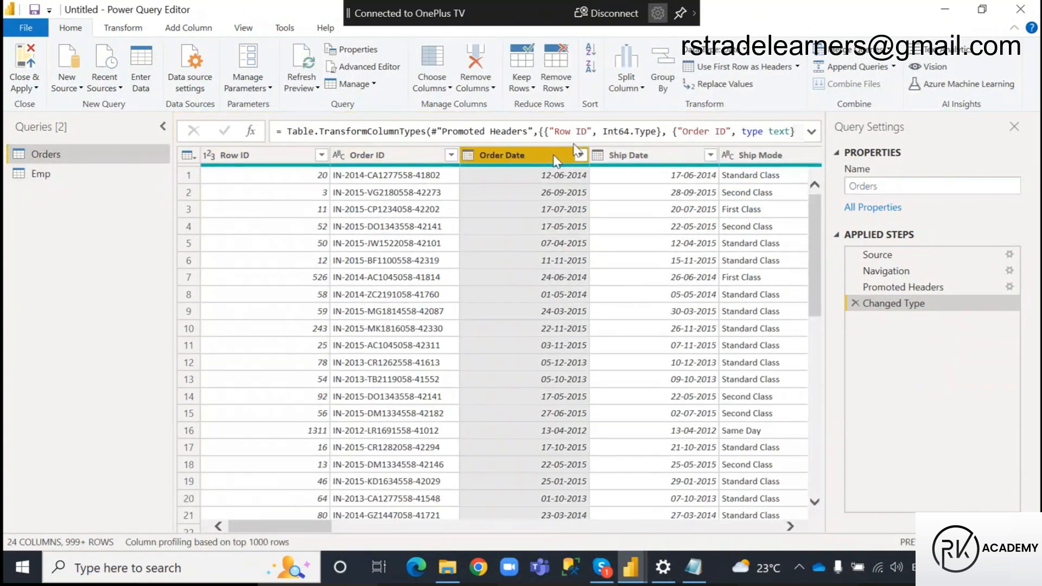
pyautogui.click(644, 155)
pyautogui.keyDown('ctrl'); pyautogui.click(559, 156); pyautogui.keyUp('ctrl')
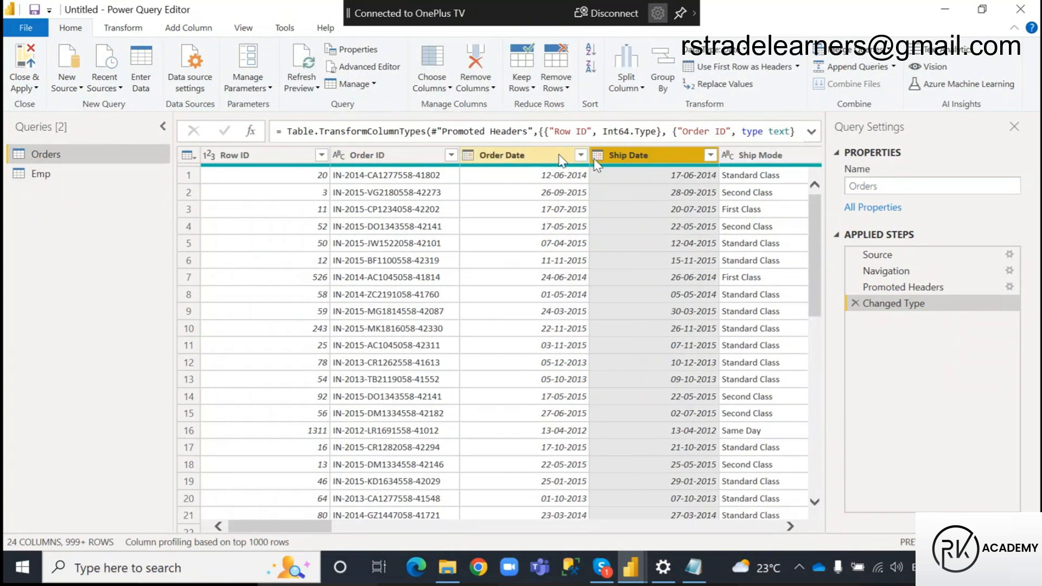
pyautogui.click(559, 158)
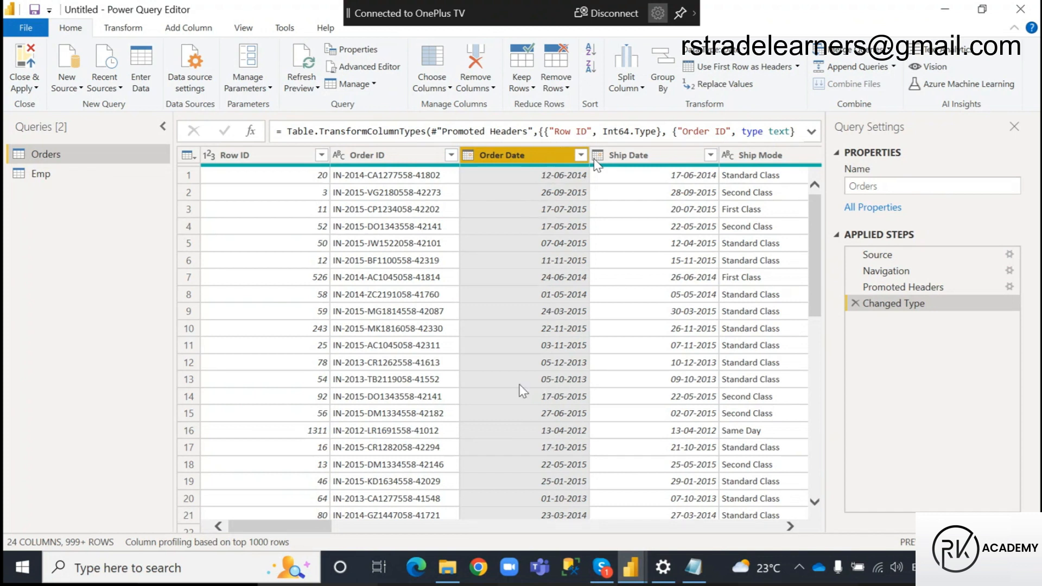
pyautogui.moveTo(259, 529); pyautogui.dragTo(286, 518)
pyautogui.click(199, 32)
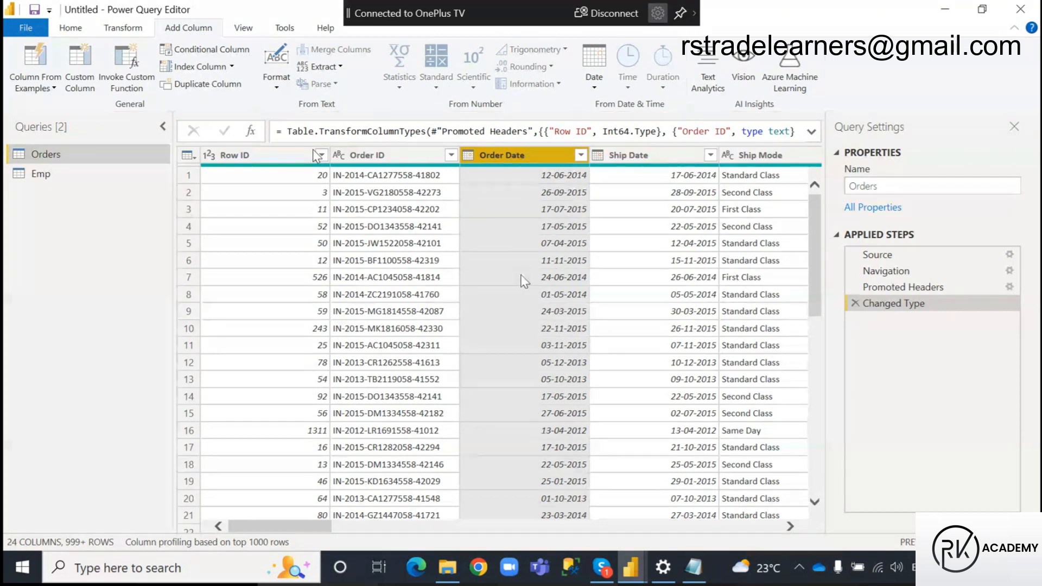
pyautogui.press('super+d')
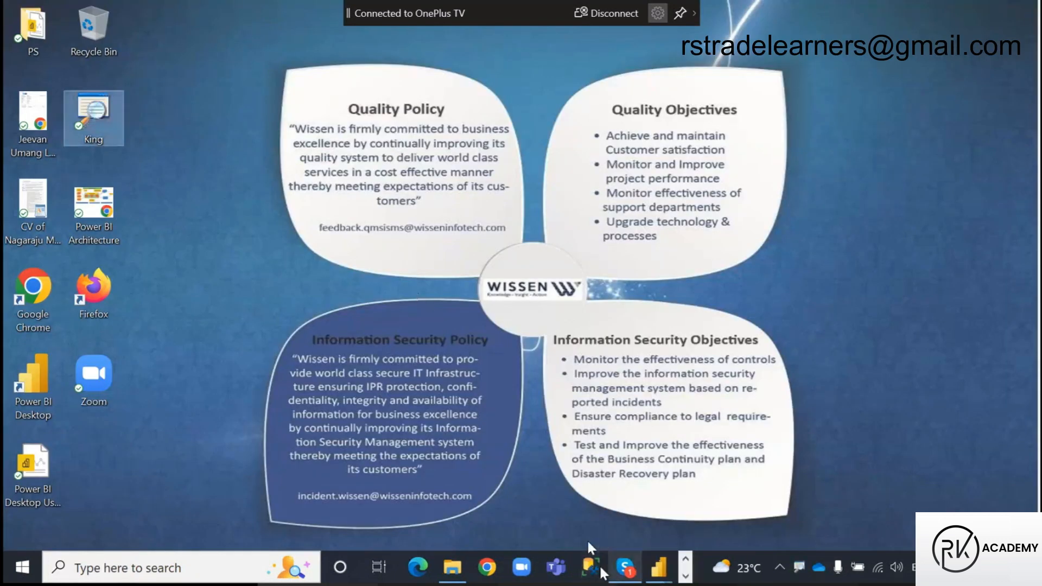
pyautogui.moveTo(661, 575)
pyautogui.click(706, 508)
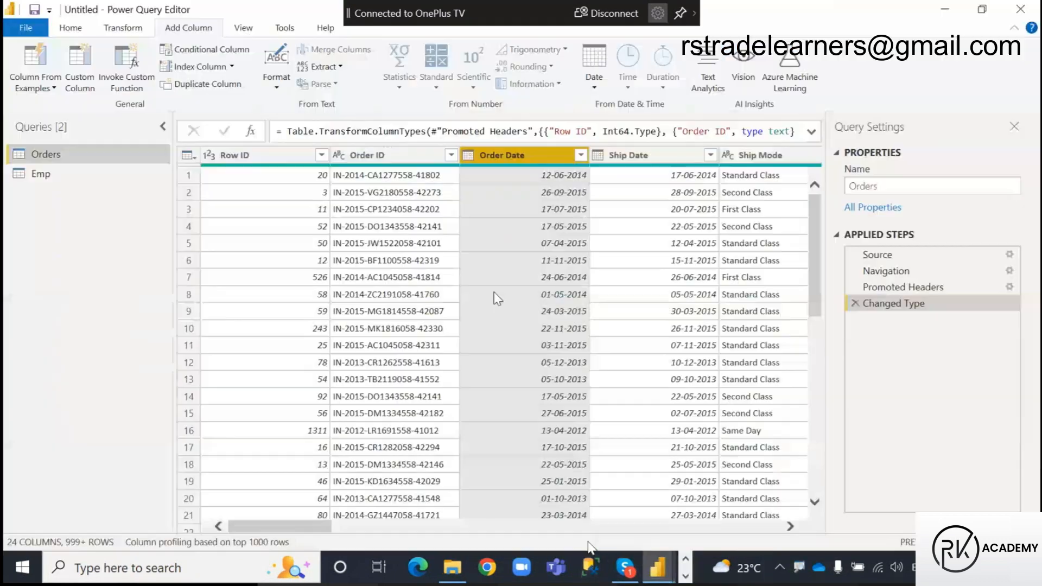
pyautogui.hotkey('ctrl', '2')
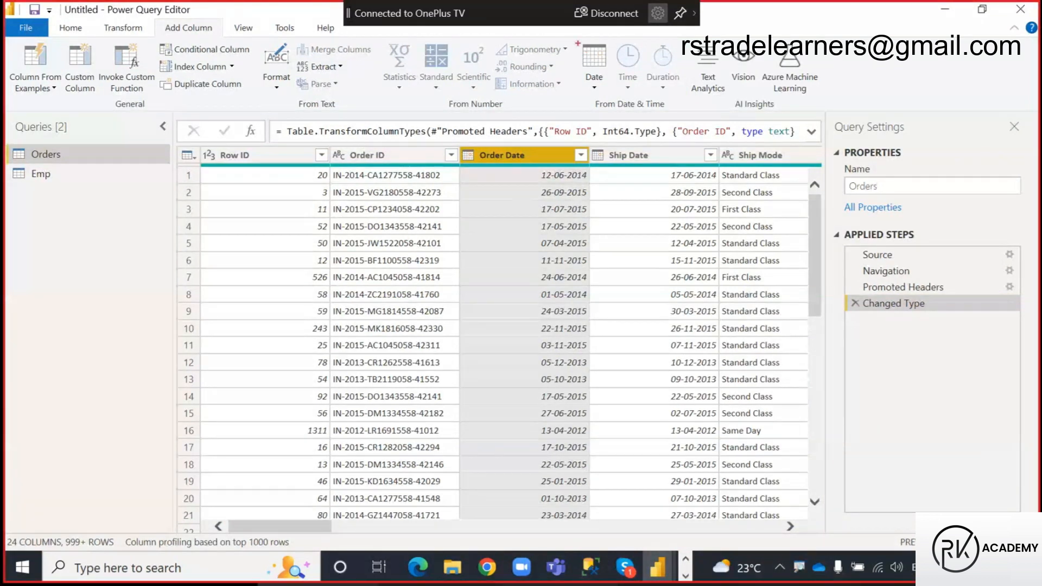
pyautogui.moveTo(577, 36); pyautogui.dragTo(686, 113)
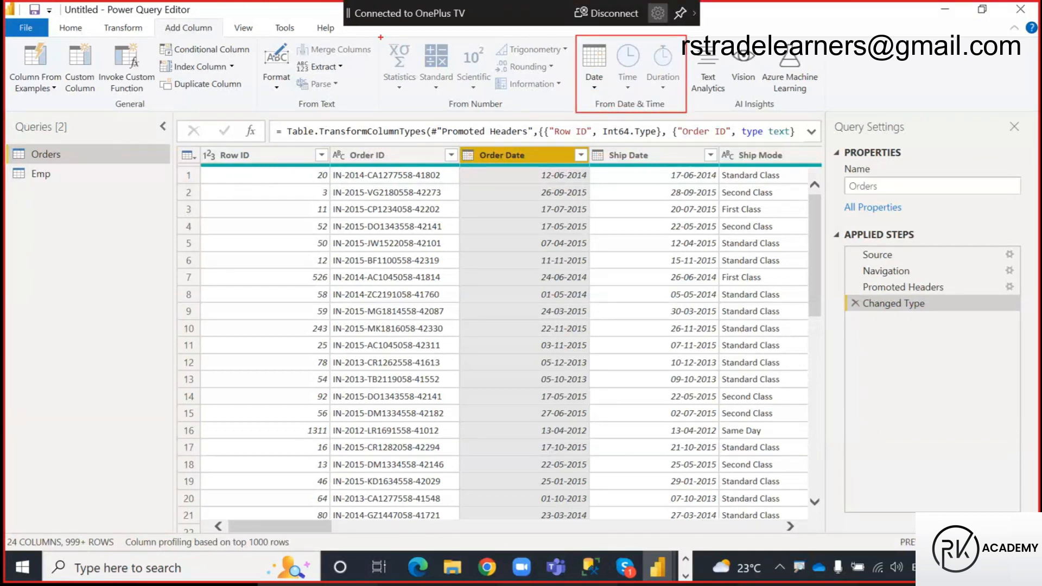
pyautogui.moveTo(381, 37)
pyautogui.mouseDown()
pyautogui.moveTo(542, 78)
pyautogui.moveTo(569, 95)
pyautogui.moveTo(572, 112)
pyautogui.mouseUp()
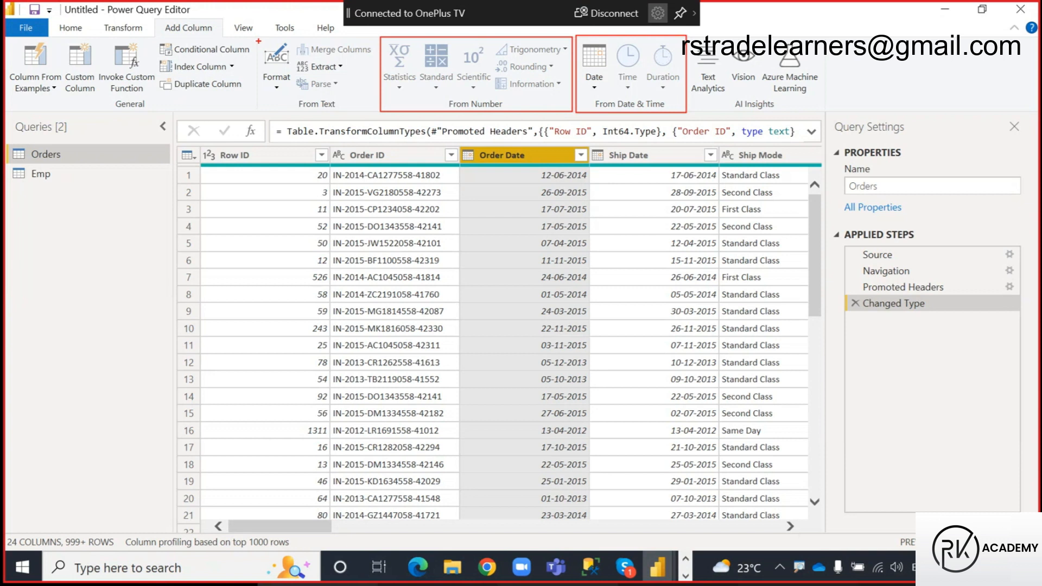
pyautogui.moveTo(258, 40); pyautogui.dragTo(377, 113)
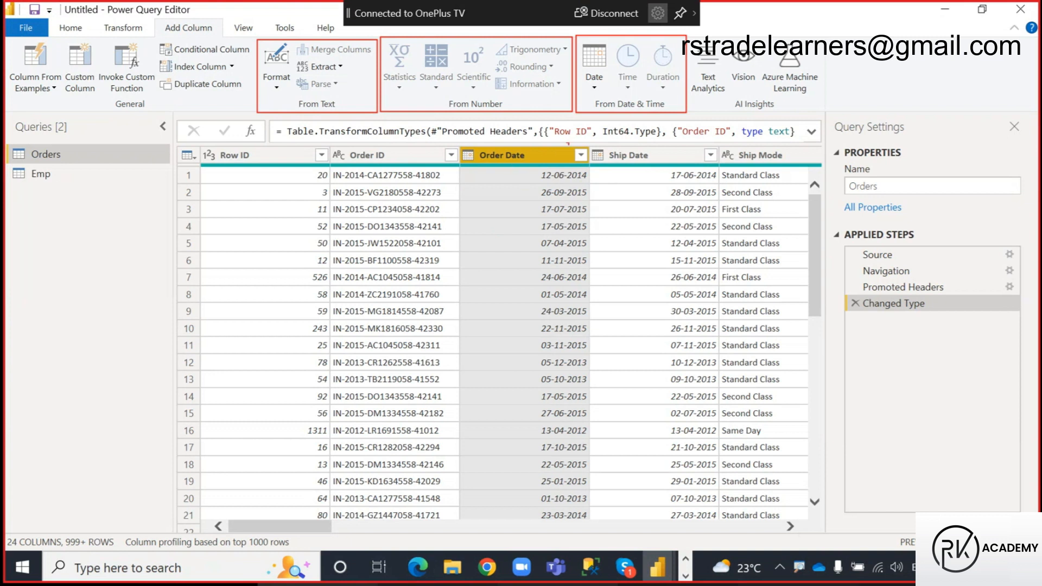
pyautogui.moveTo(591, 95); pyautogui.dragTo(671, 111)
pyautogui.moveTo(586, 105); pyautogui.dragTo(556, 149)
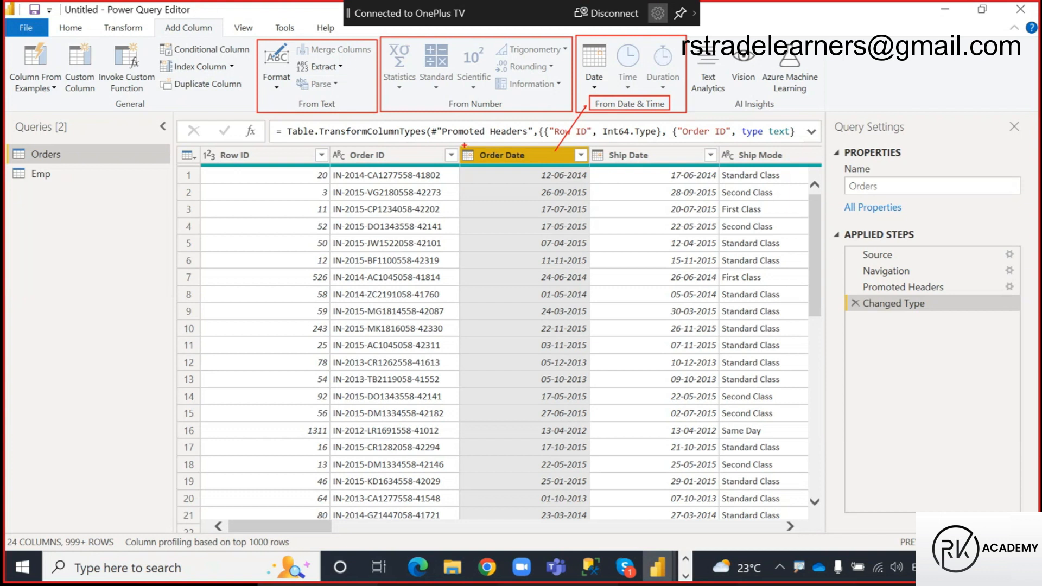
pyautogui.moveTo(459, 144); pyautogui.dragTo(585, 166)
pyautogui.moveTo(673, 106); pyautogui.dragTo(696, 79)
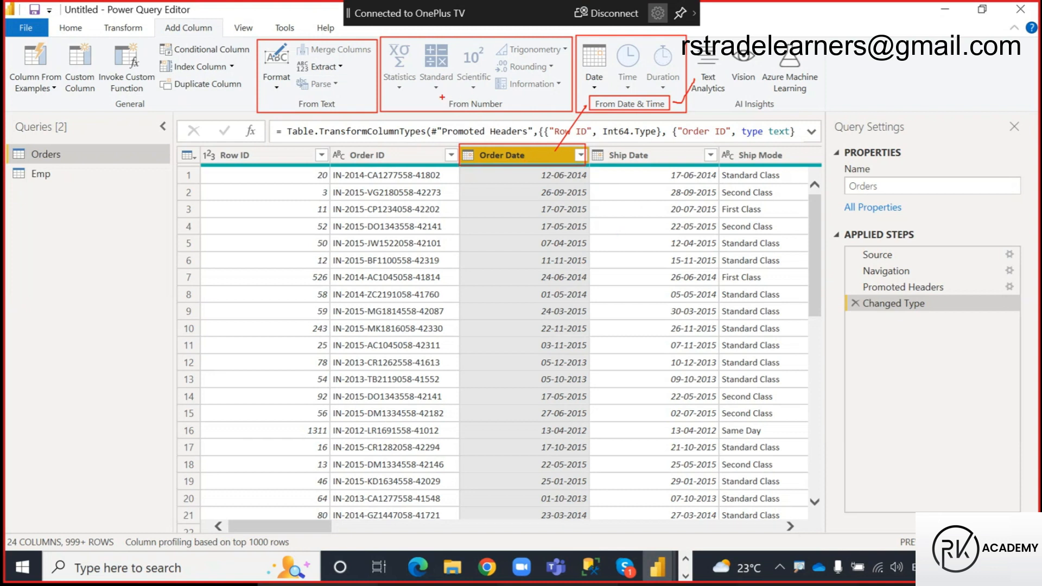
pyautogui.moveTo(443, 97)
pyautogui.mouseDown()
pyautogui.moveTo(513, 108)
pyautogui.moveTo(527, 90)
pyautogui.mouseUp()
pyautogui.moveTo(296, 98)
pyautogui.mouseDown()
pyautogui.moveTo(343, 112)
pyautogui.moveTo(363, 84)
pyautogui.mouseUp()
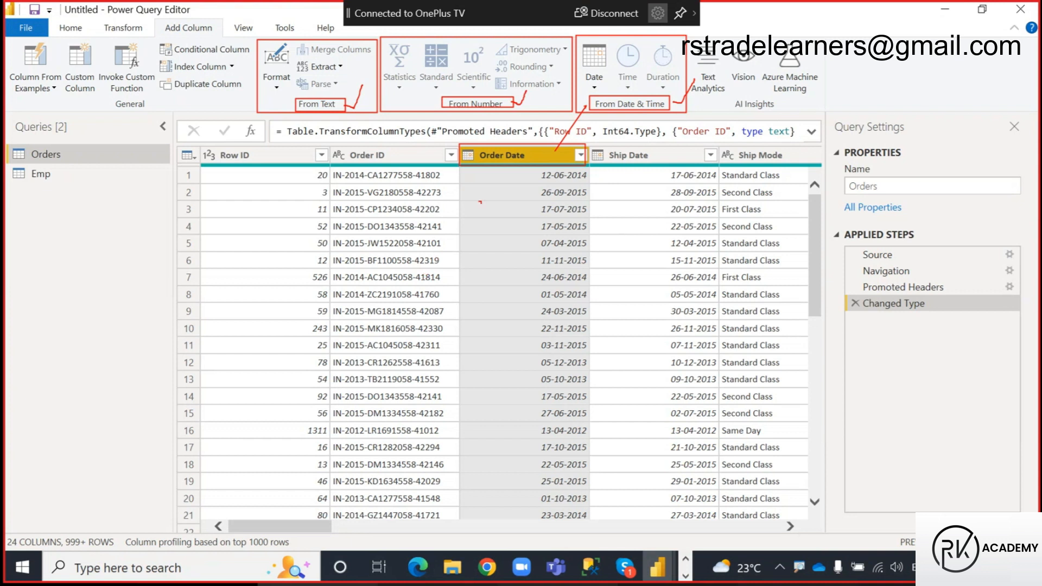
pyautogui.press('Escape')
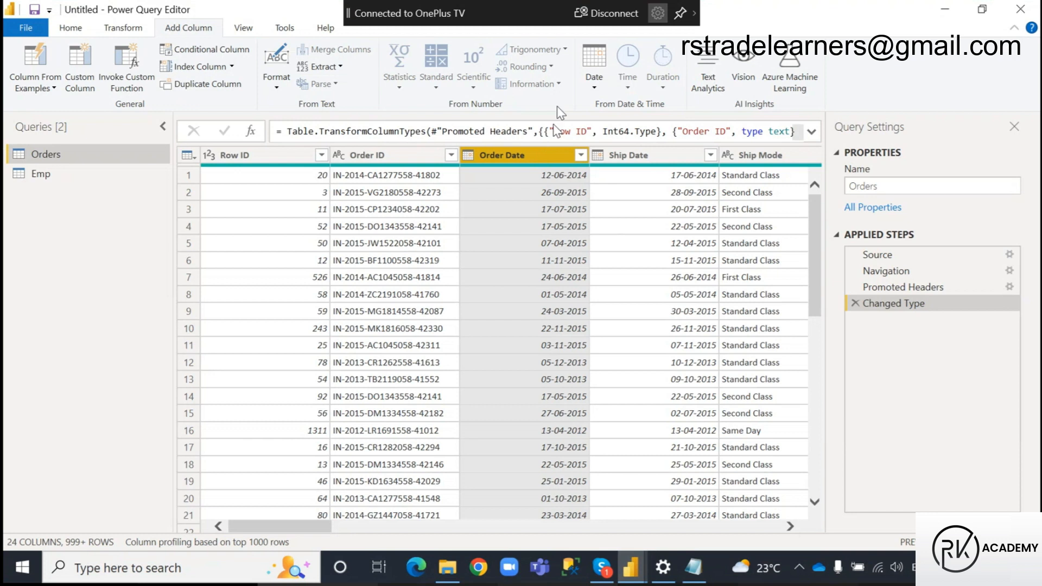
# Add a Year column to the Orders query, extracted from the Order Date column
pyautogui.click(595, 90)
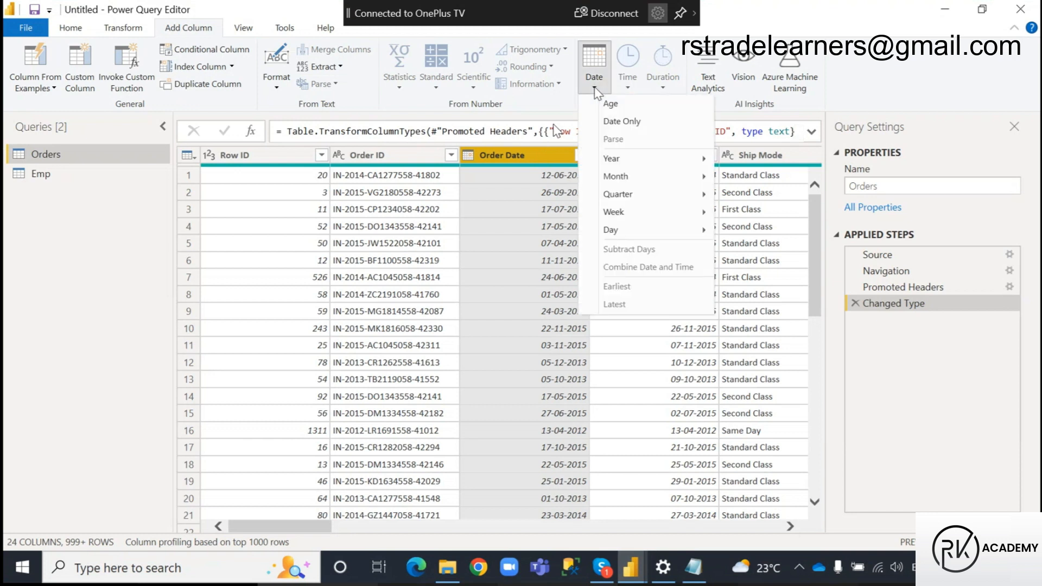
pyautogui.moveTo(668, 158)
pyautogui.click(760, 163)
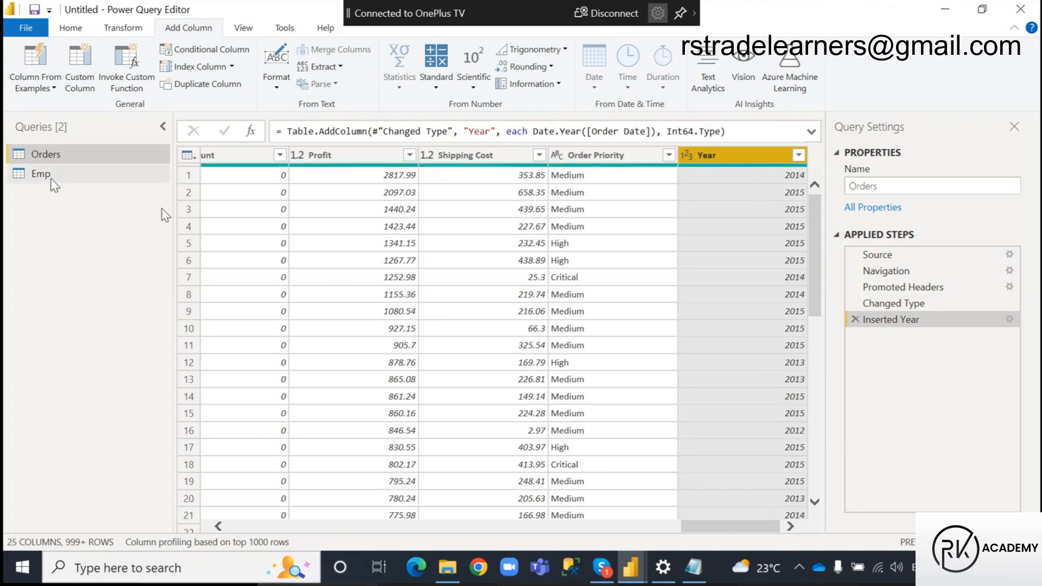
# Duplicate the Orders query and rename the copy Orders (2014)
pyautogui.rightClick(69, 154)
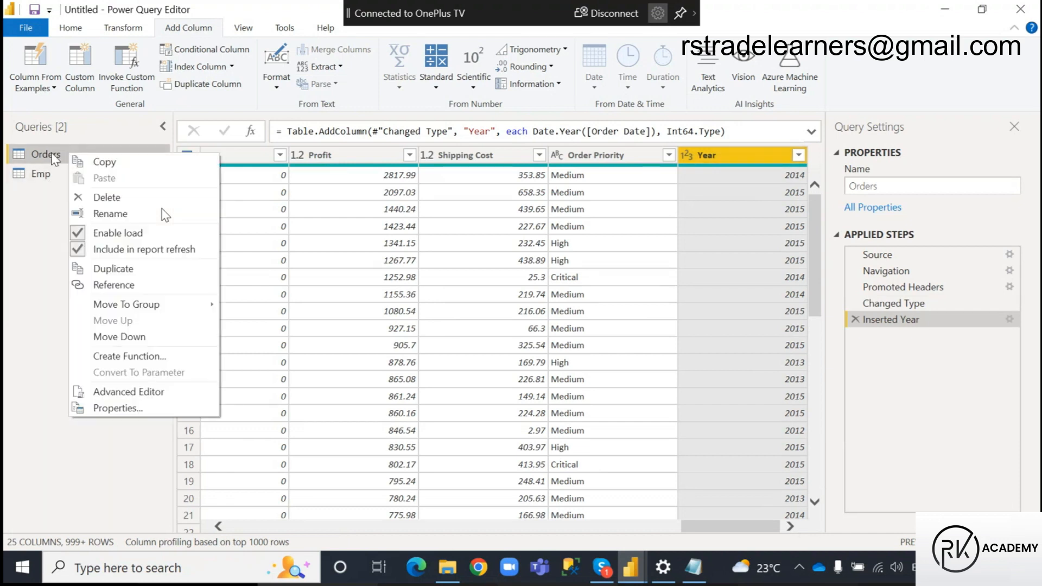
pyautogui.click(120, 268)
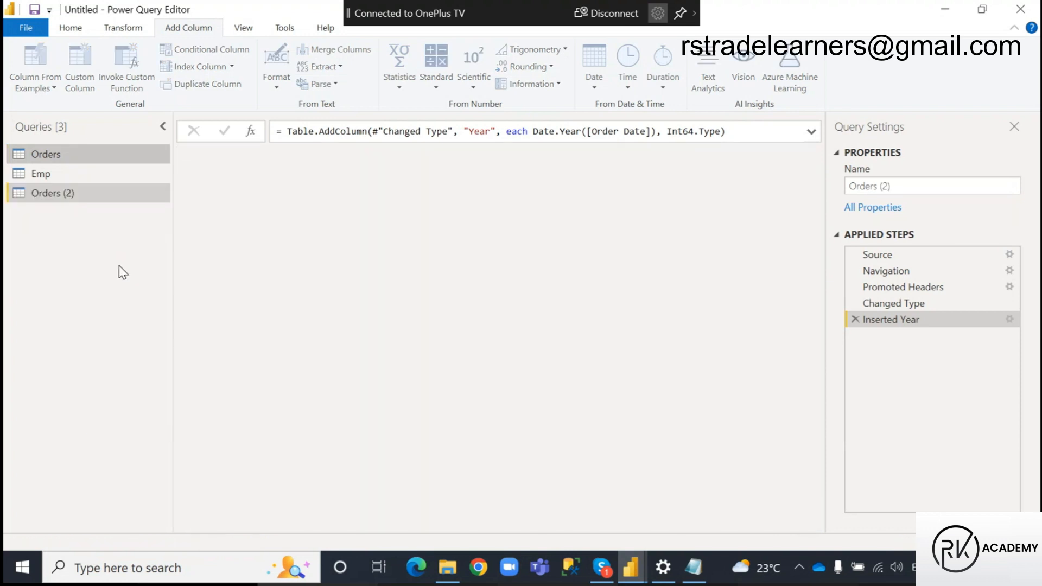
pyautogui.doubleClick(71, 200)
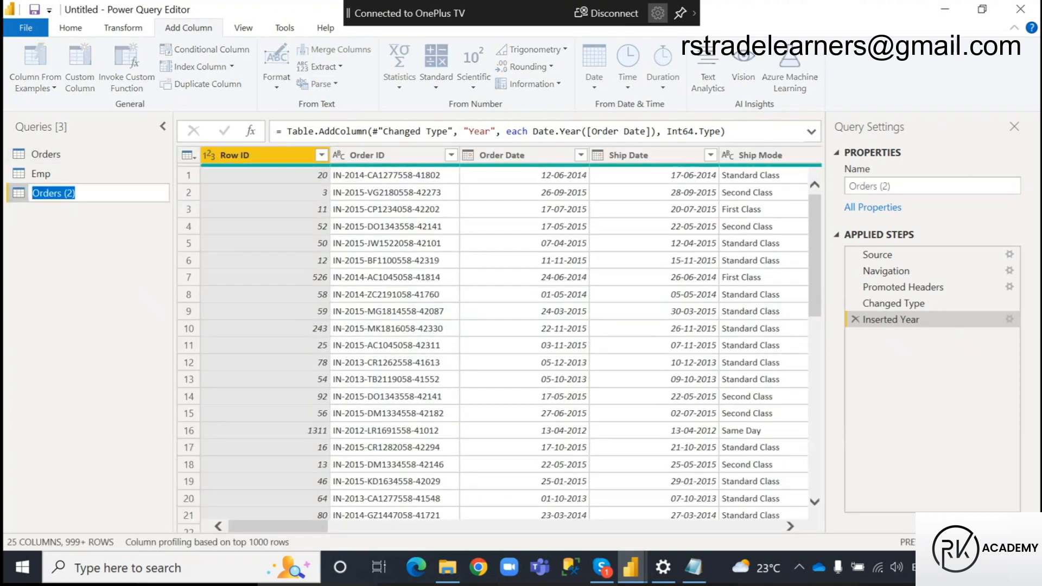
pyautogui.click(72, 194)
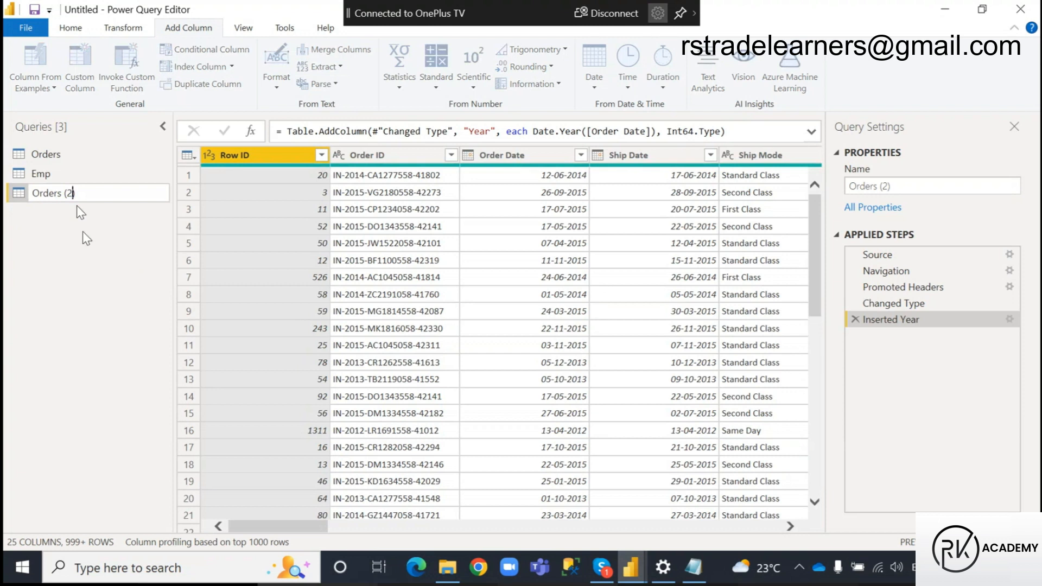
pyautogui.press('BackSpace')
pyautogui.write('2014')
pyautogui.click(82, 271)
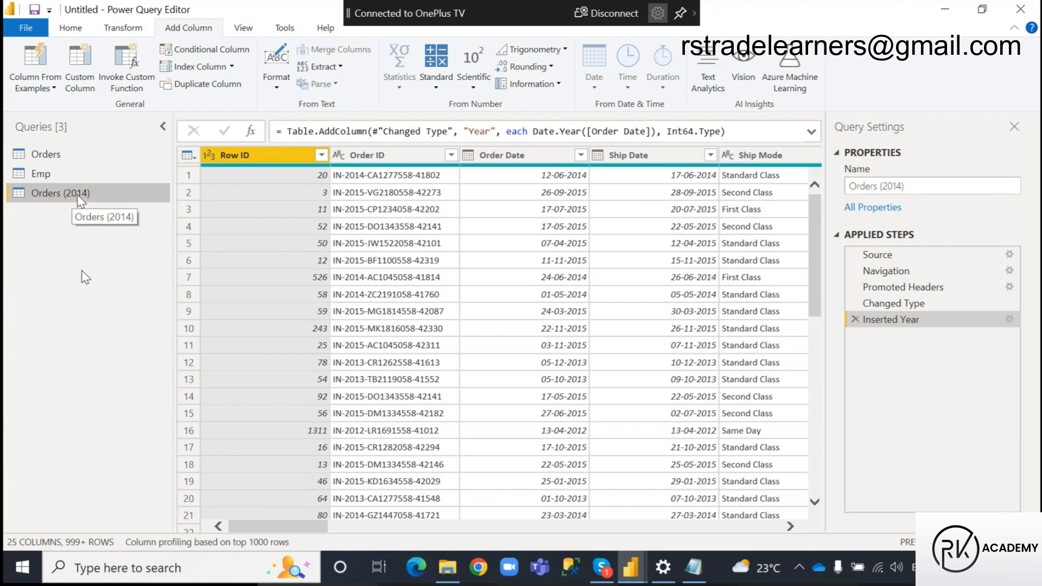
# Filter the Year column of the Orders (2014) query to keep only 2014
pyautogui.moveTo(288, 527); pyautogui.dragTo(706, 536)
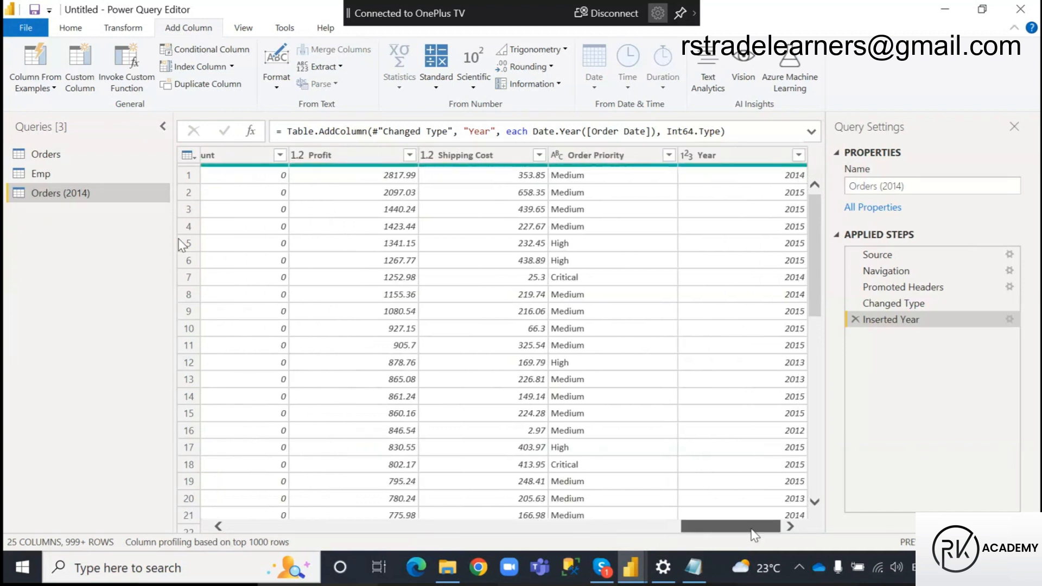
pyautogui.click(799, 155)
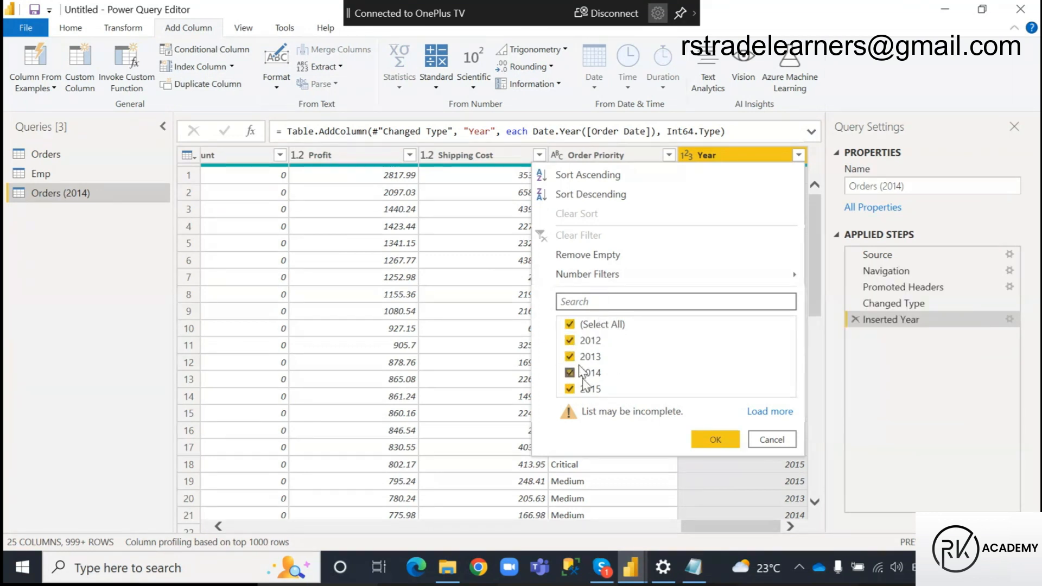
pyautogui.click(570, 325)
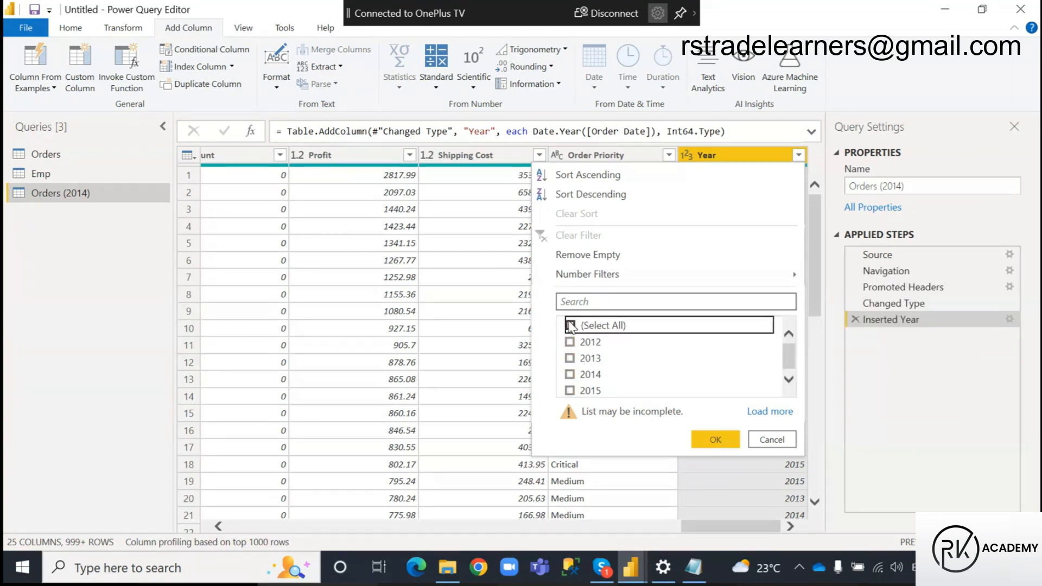
pyautogui.click(570, 375)
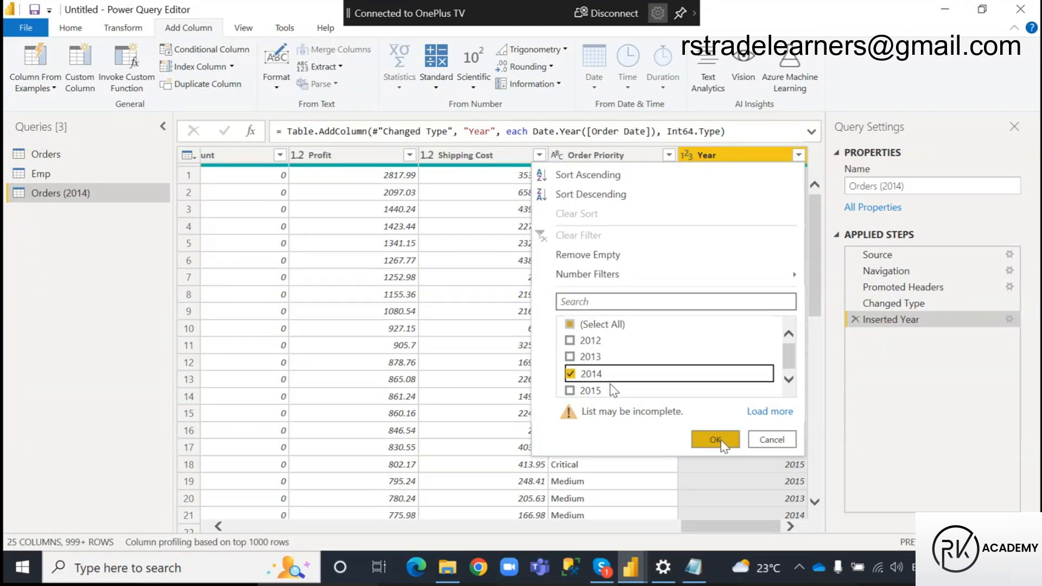
pyautogui.click(716, 440)
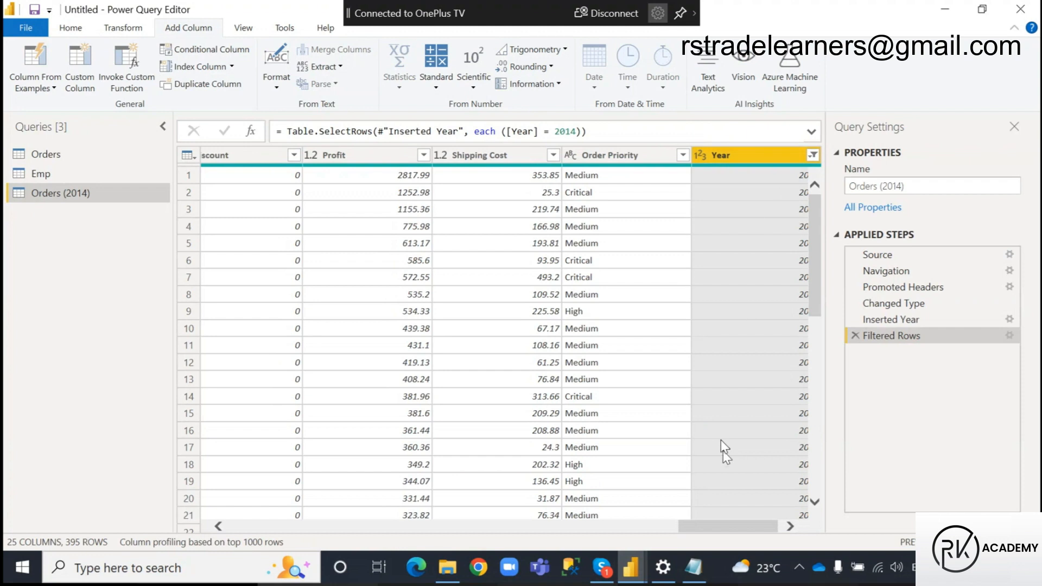
pyautogui.moveTo(701, 531); pyautogui.dragTo(755, 529)
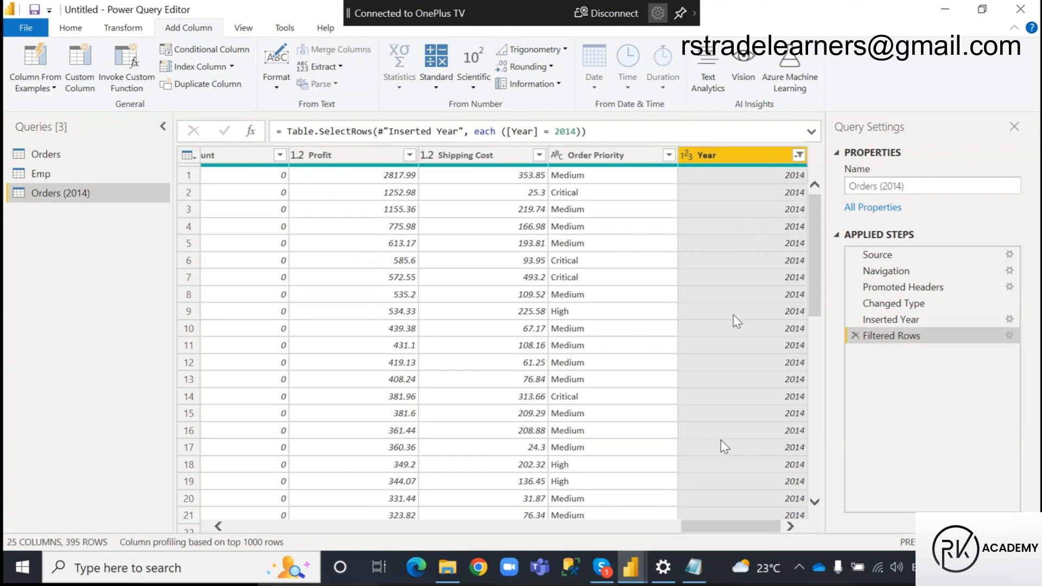
pyautogui.click(602, 576)
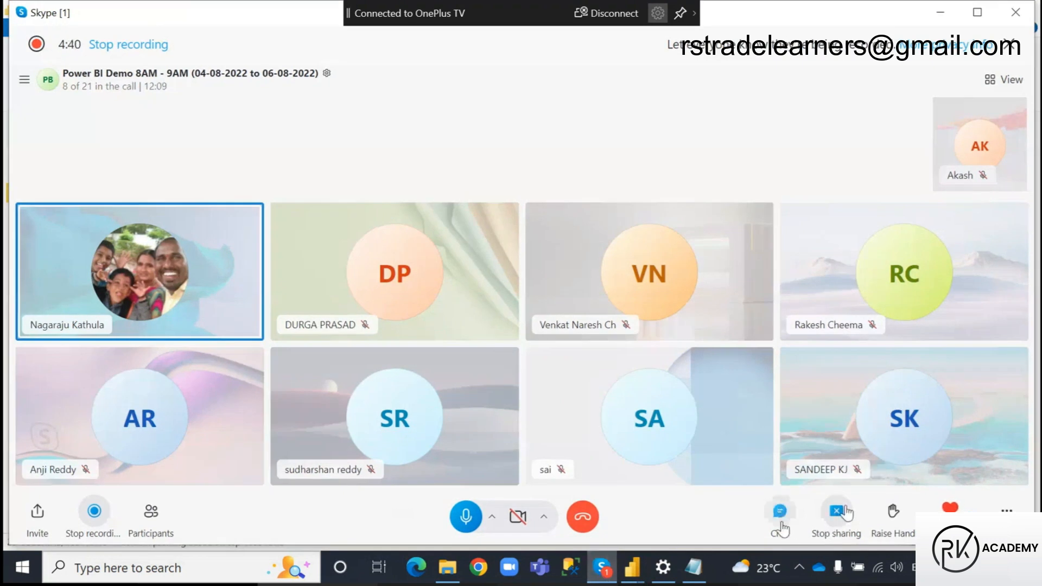
pyautogui.click(941, 11)
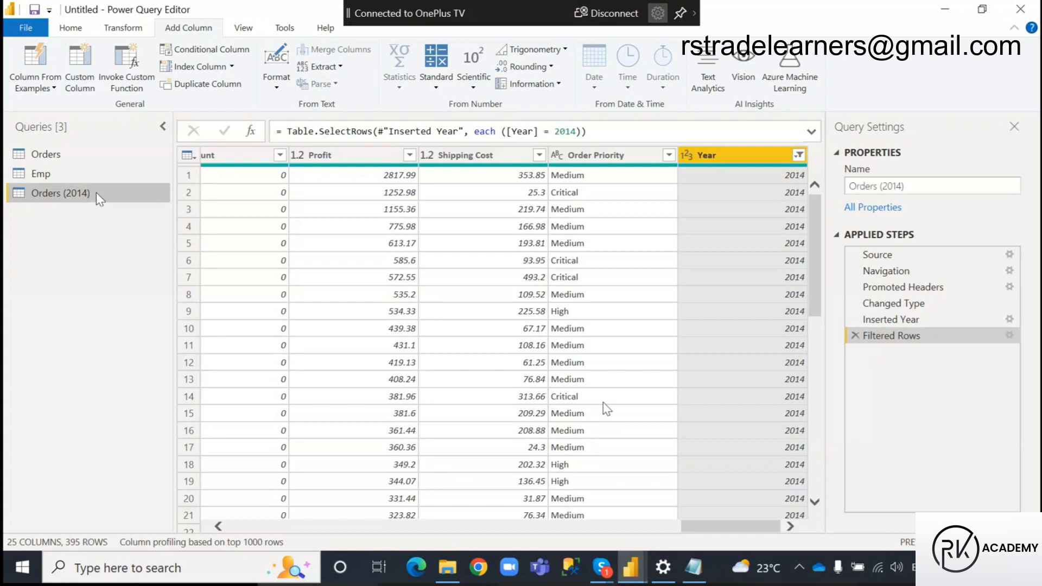
# Rename the Orders (2014) query as Orders 2014 (Basic)
pyautogui.doubleClick(73, 194)
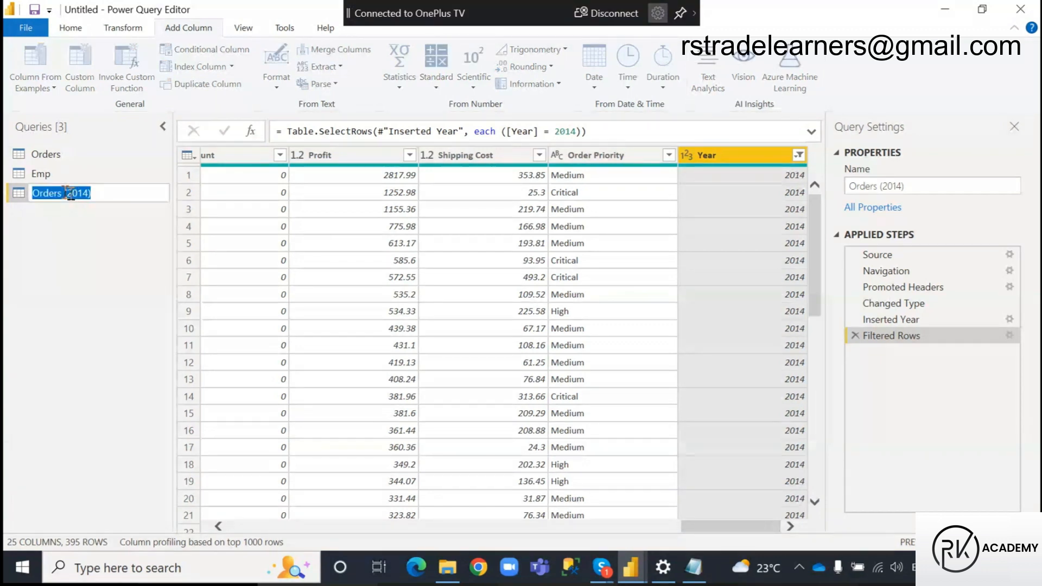
pyautogui.click(89, 193)
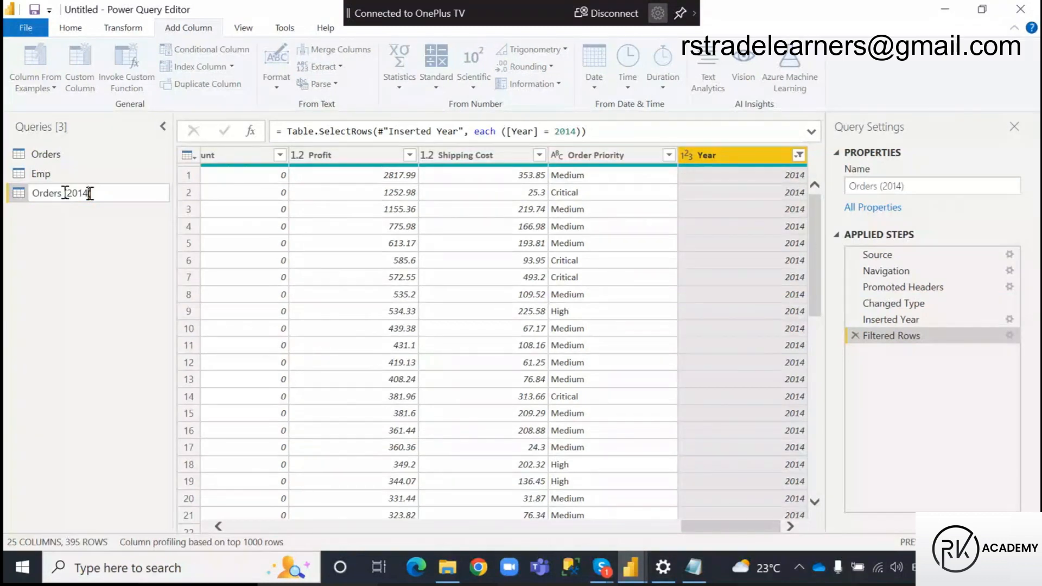
pyautogui.moveTo(90, 193); pyautogui.dragTo(65, 193)
pyautogui.press('BackSpace')
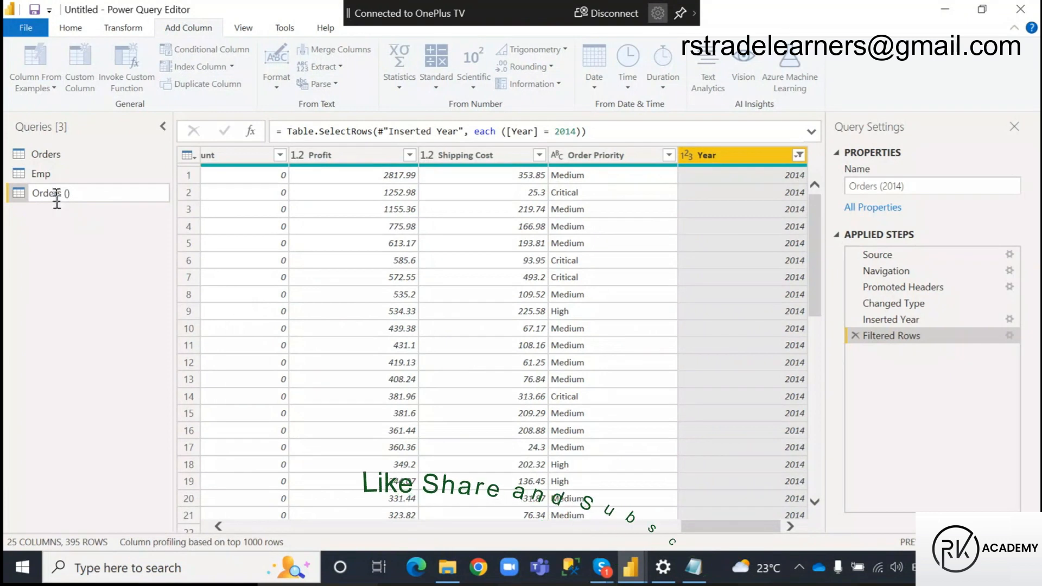
pyautogui.write('Basic')
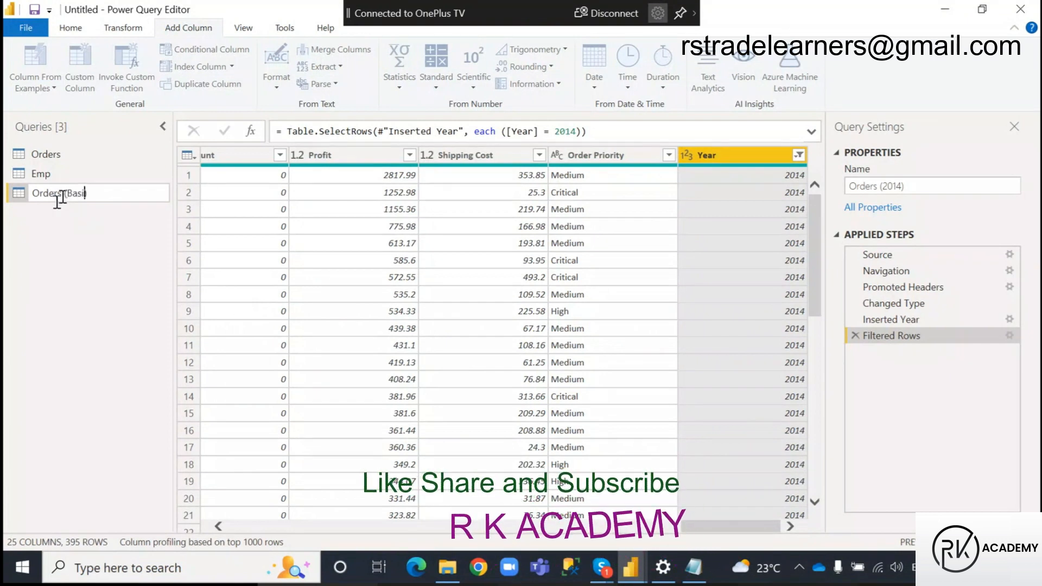
pyautogui.click(61, 194)
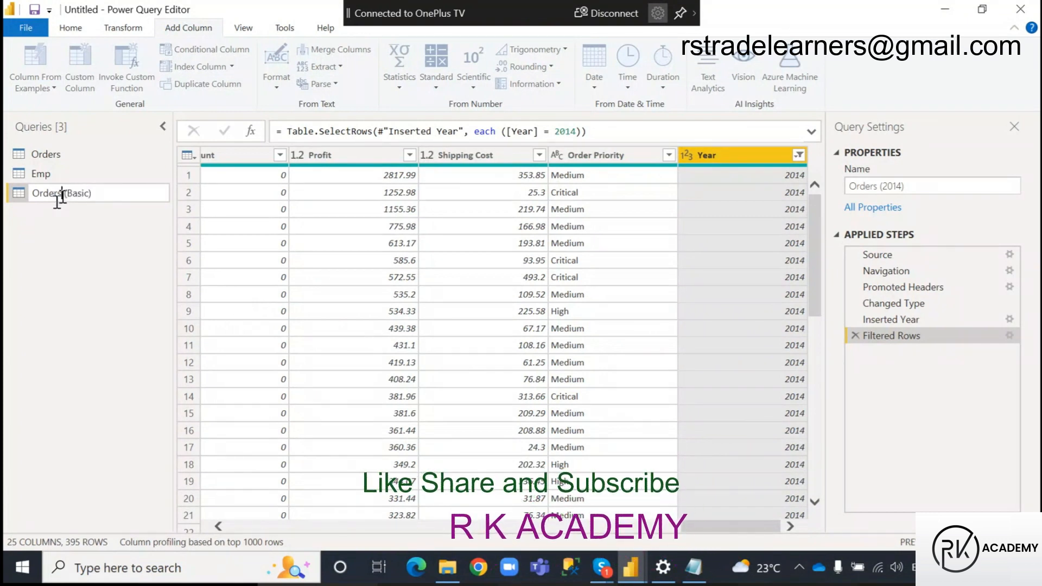
pyautogui.write('2014')
pyautogui.click(62, 193)
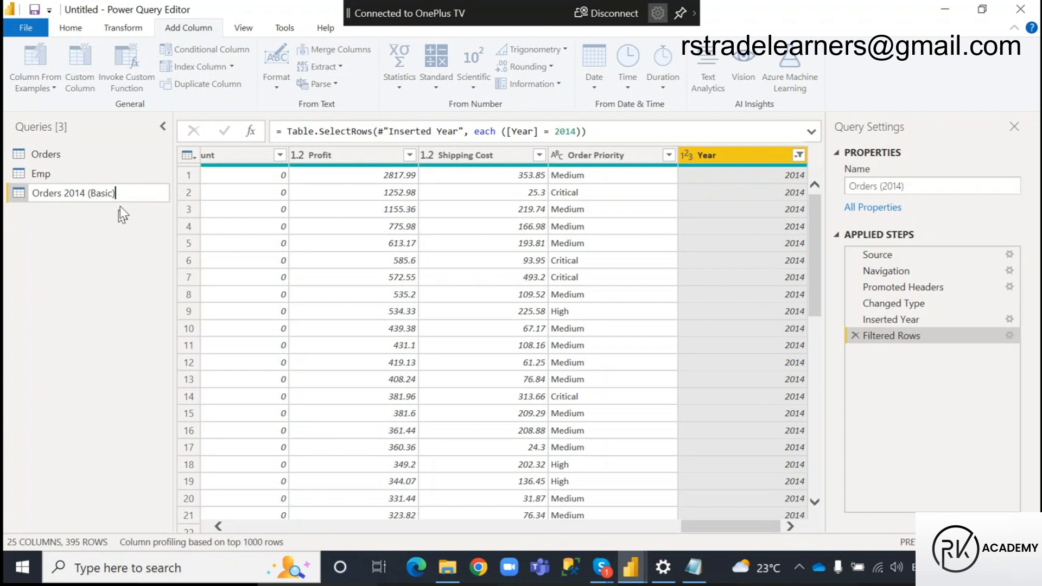
pyautogui.click(105, 245)
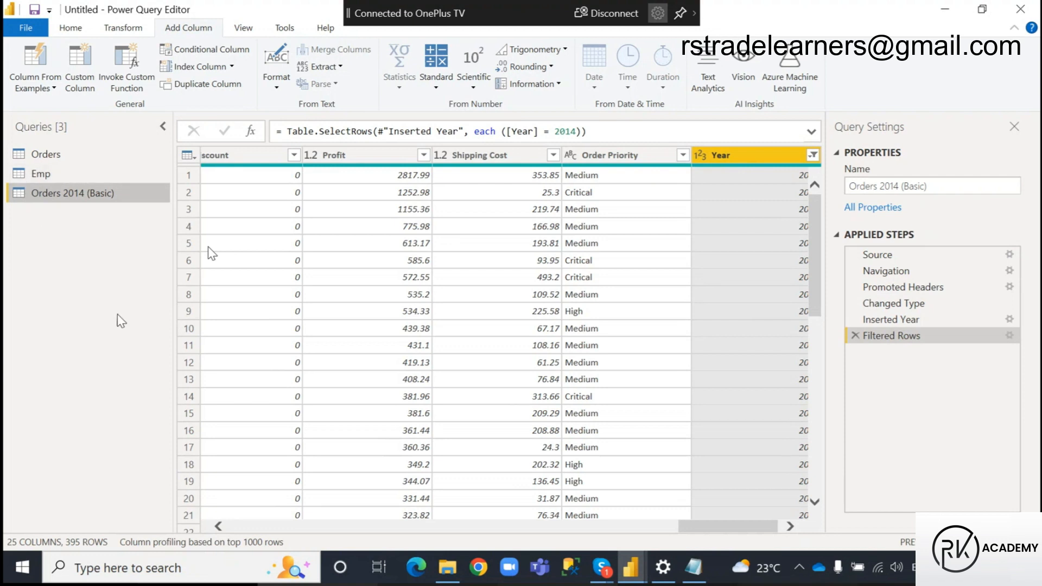
# Duplicate the Orders query and rename the copy Orders Adv (2)
pyautogui.click(48, 155)
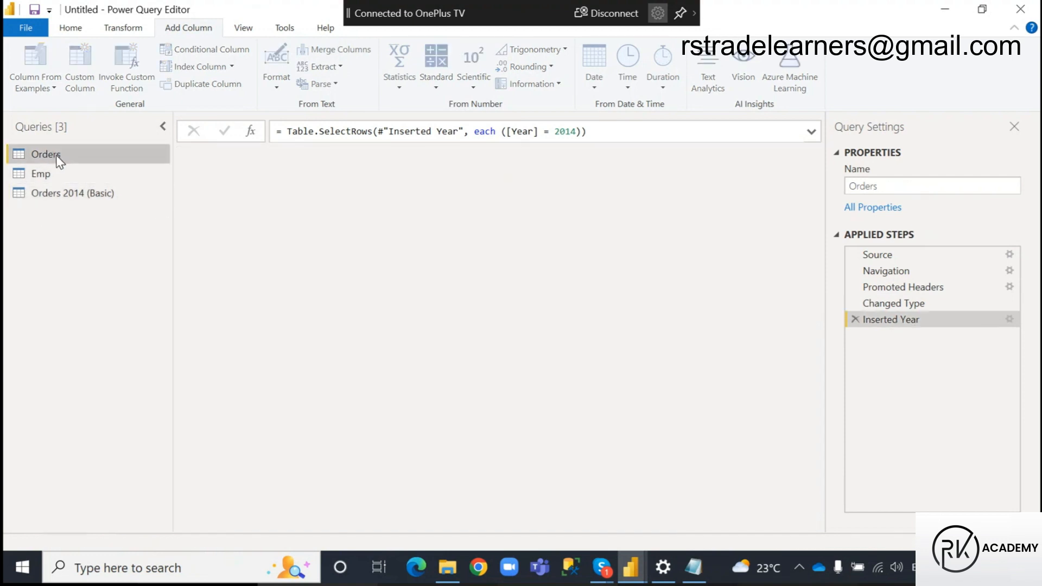
pyautogui.rightClick(57, 155)
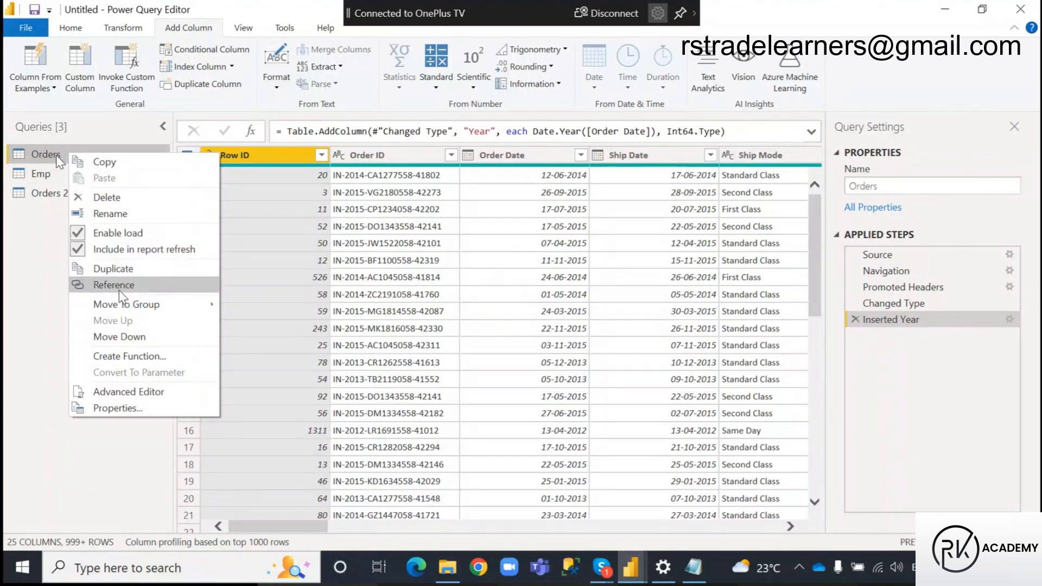
pyautogui.click(122, 268)
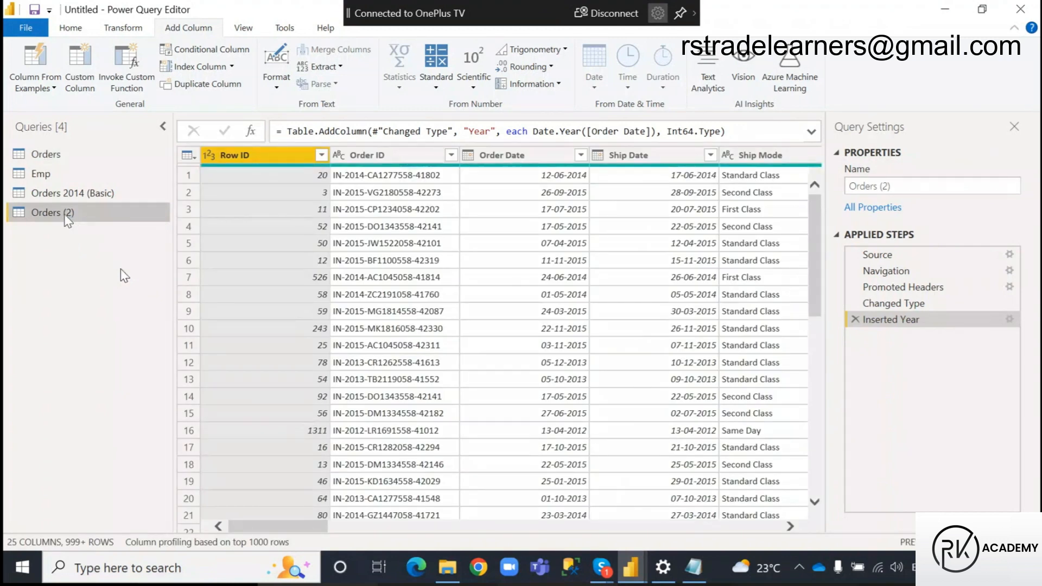
pyautogui.doubleClick(67, 216)
pyautogui.click(63, 213)
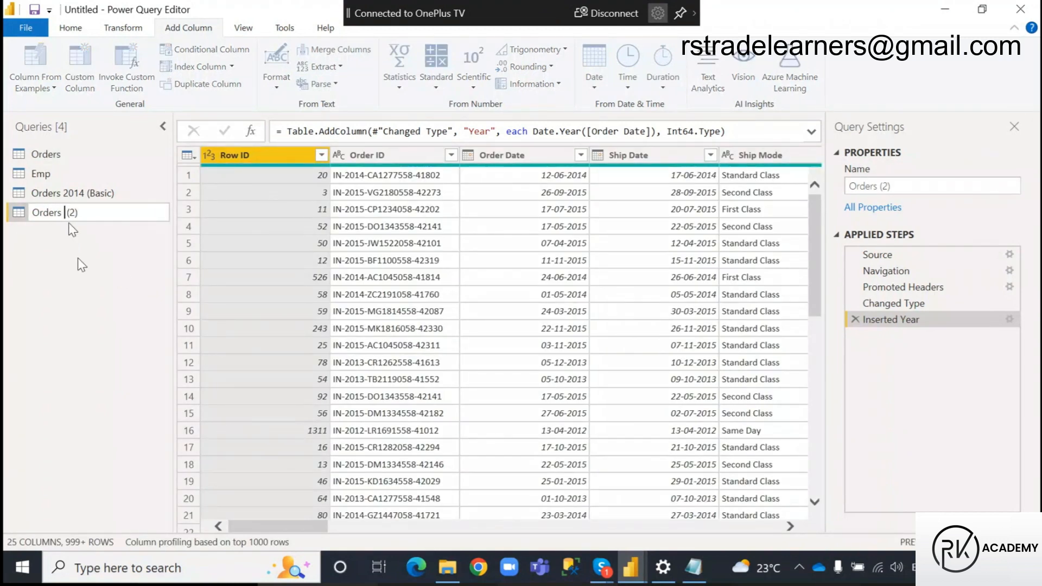
pyautogui.write('Adv')
pyautogui.press('Return')
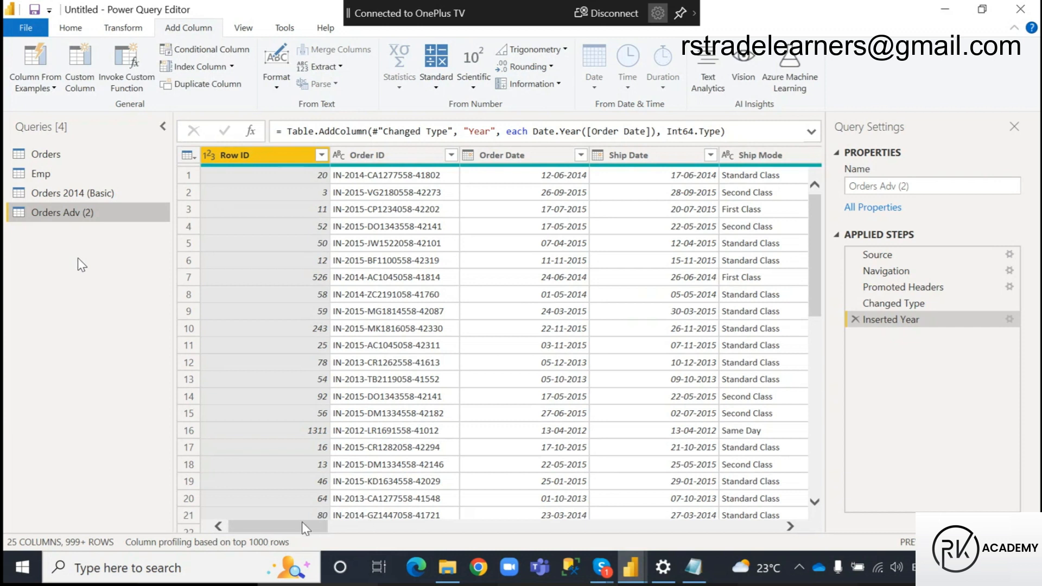
# Switch to the Power Query notes in Notepad, add "(or) Year" after "date" in the date column's Basic Filter example, and save
pyautogui.click(694, 569)
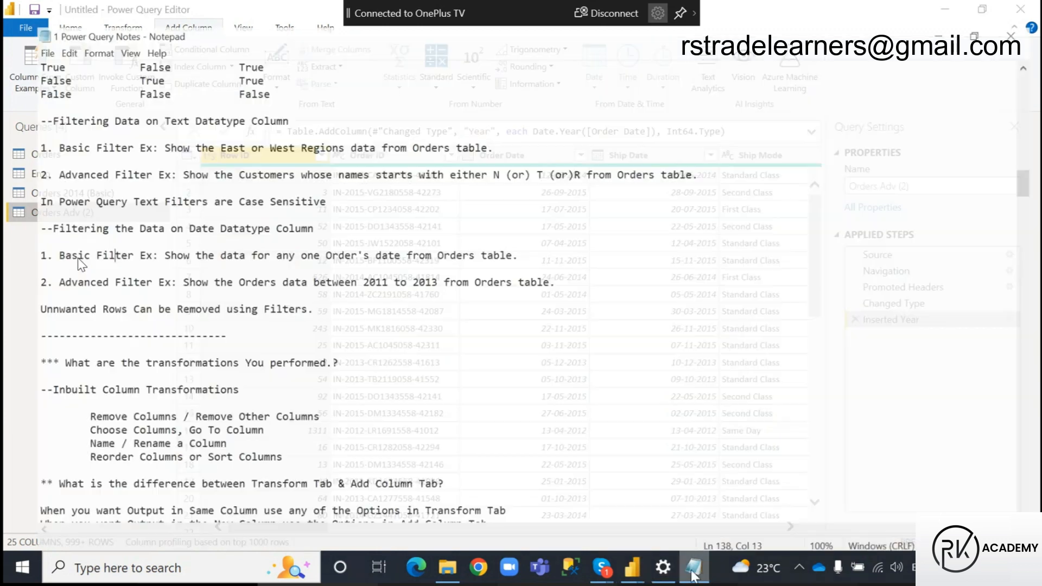
pyautogui.click(250, 248)
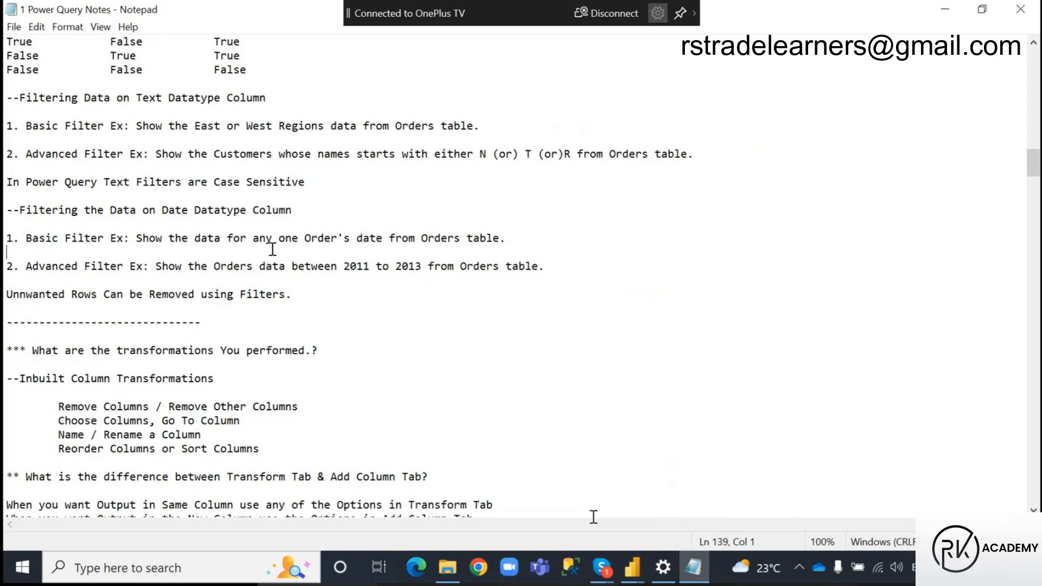
pyautogui.click(383, 239)
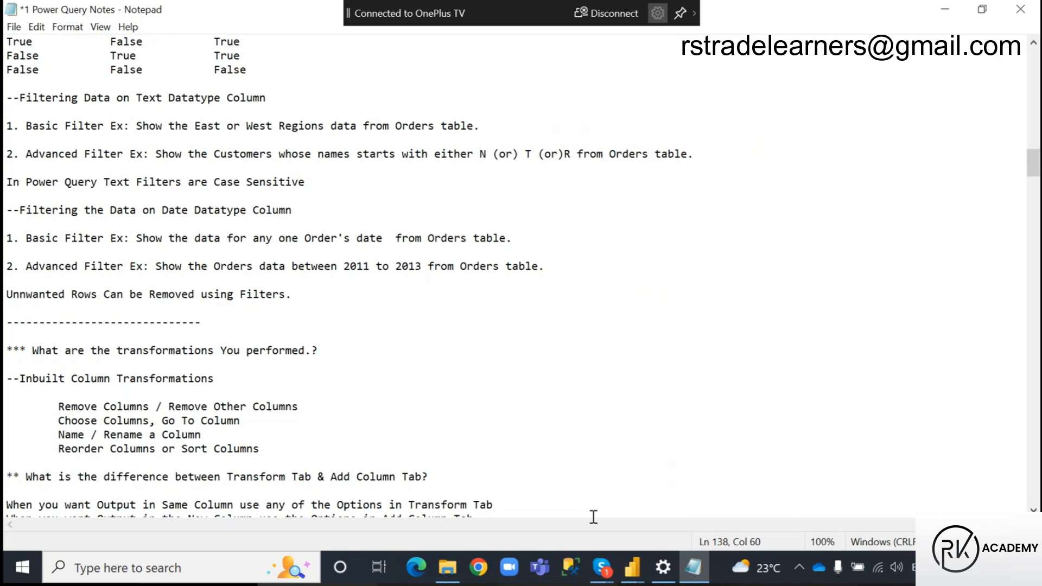
pyautogui.write('(or)')
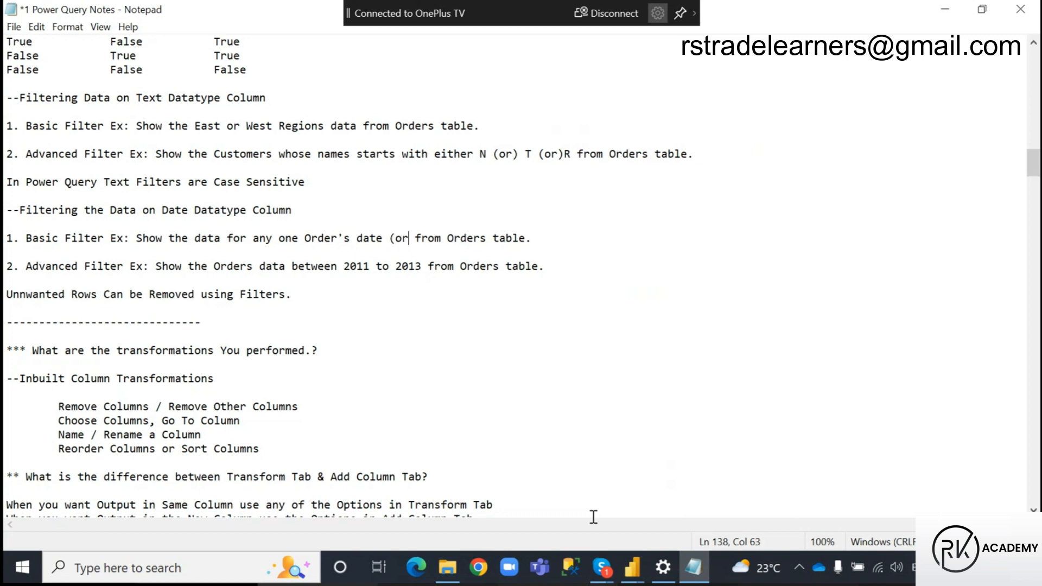
pyautogui.write(' Year')
pyautogui.click(589, 240)
pyautogui.hotkey('ctrl', 's')
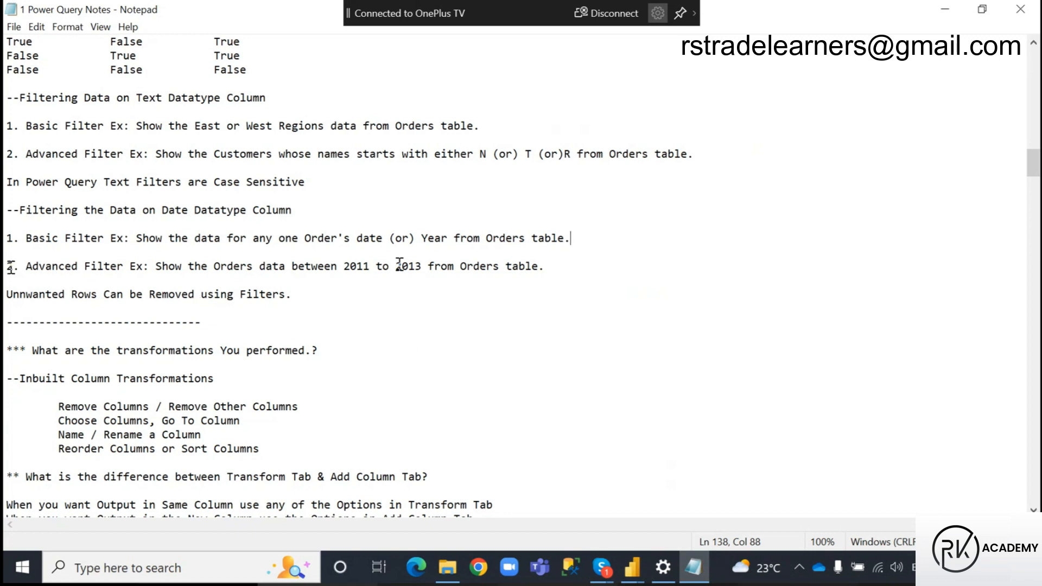
# Examine the date column's Advanced Filter example in the notes, highlighting its title and the 2011 to 2013 range
pyautogui.moveTo(26, 266); pyautogui.dragTo(148, 268)
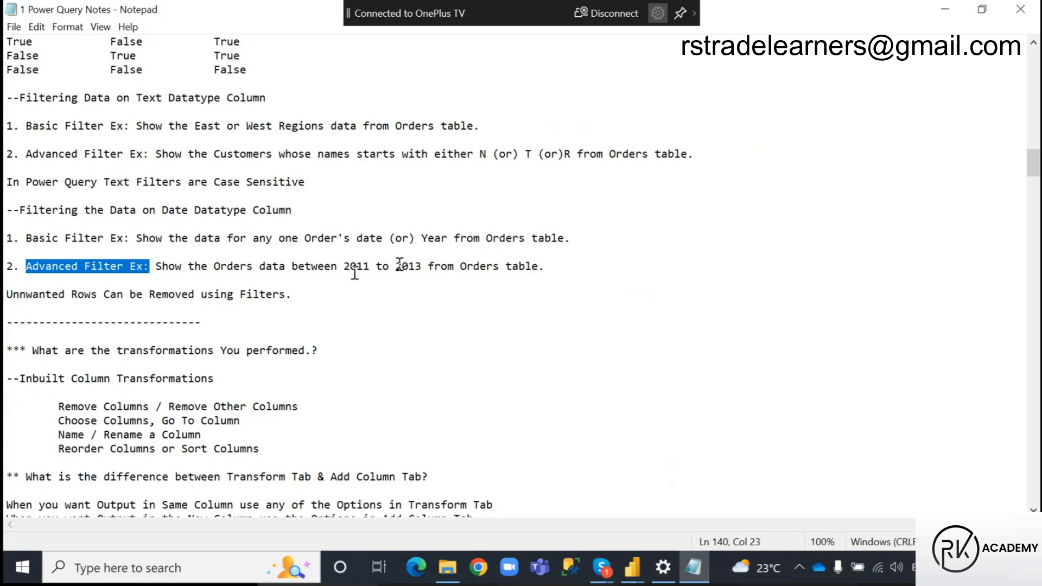
pyautogui.click(552, 267)
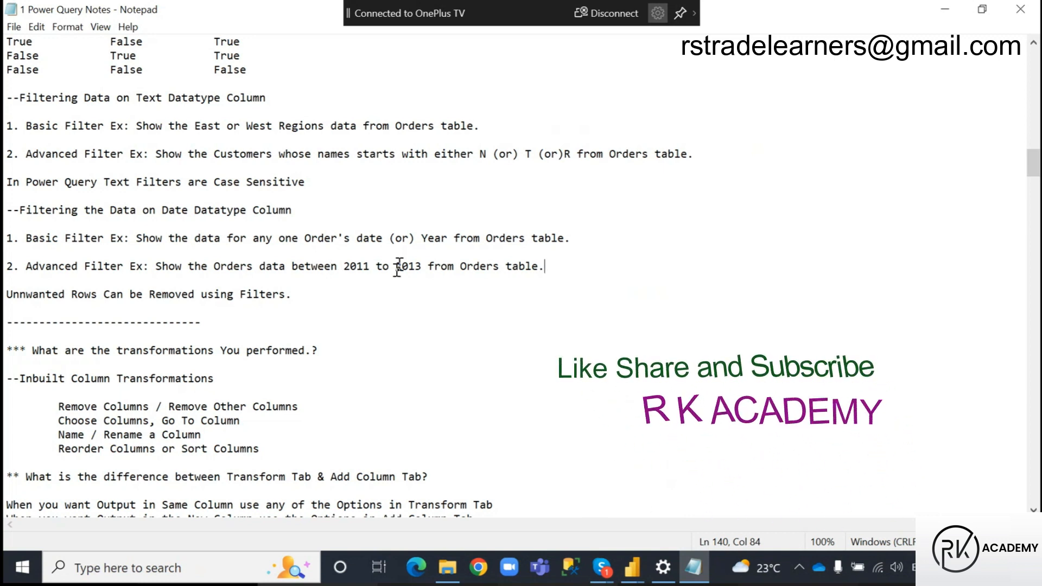
pyautogui.moveTo(428, 266); pyautogui.dragTo(342, 266)
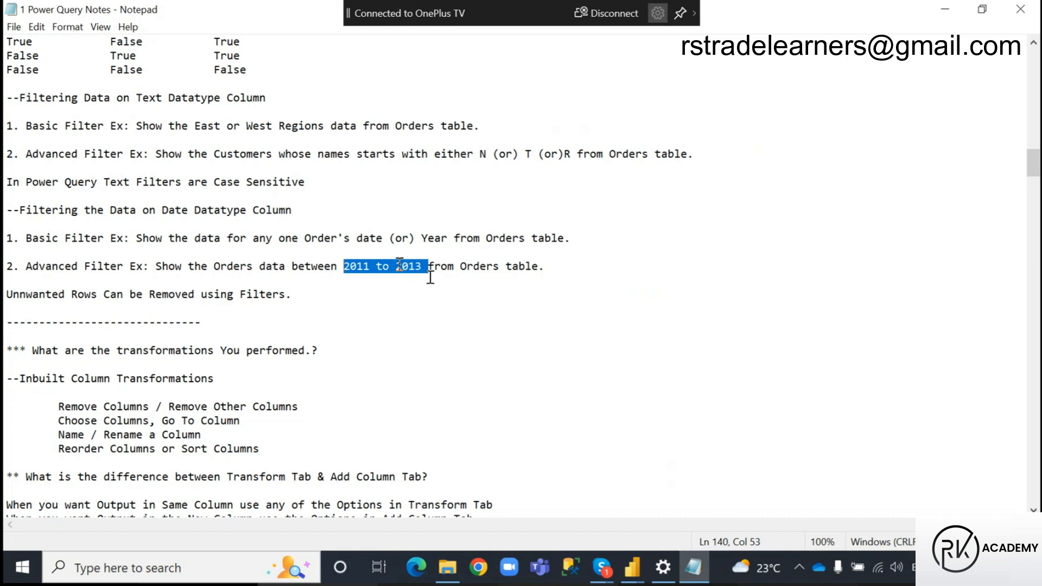
pyautogui.moveTo(20, 266); pyautogui.dragTo(150, 265)
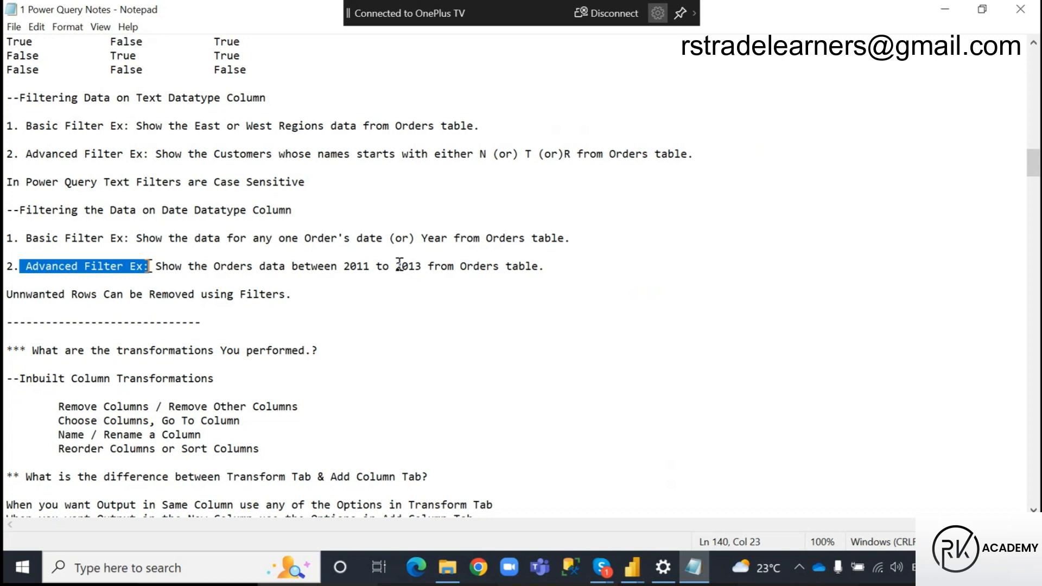
# Switch to the Power Query Editor and start a Between date filter on the Order Date column of Orders Adv (2)
pyautogui.click(632, 567)
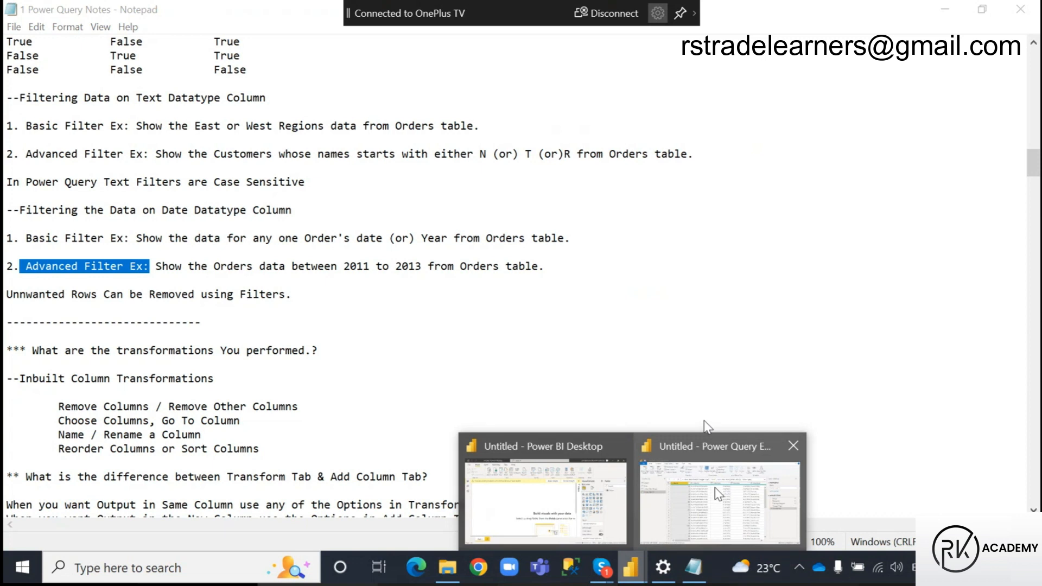
pyautogui.click(719, 494)
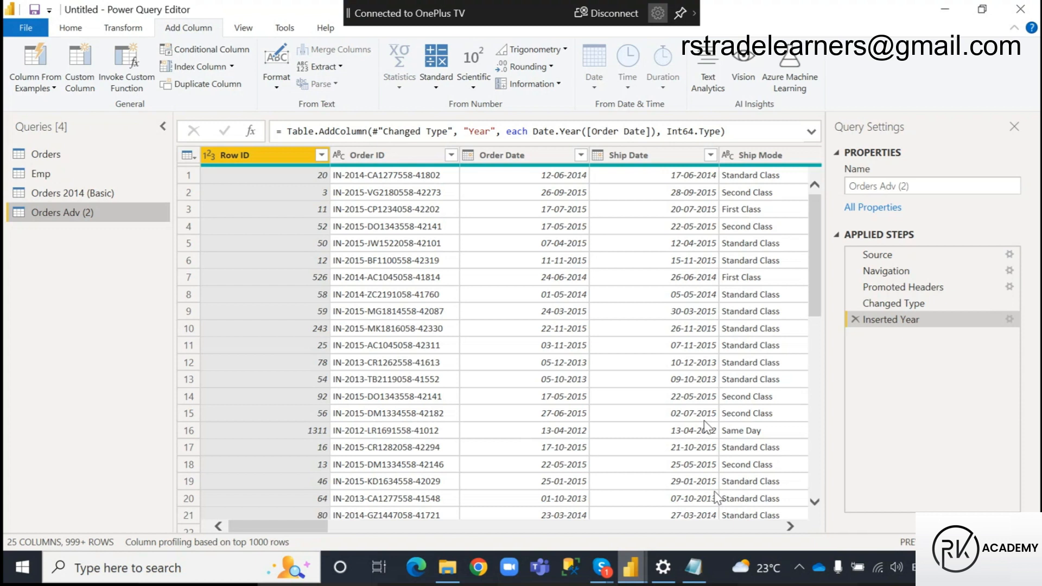
pyautogui.click(530, 156)
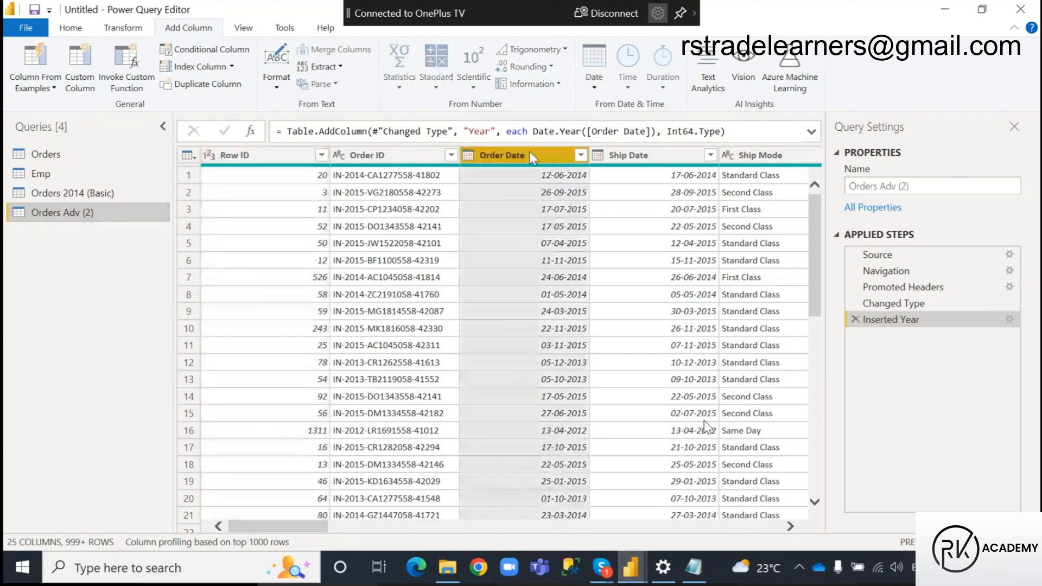
pyautogui.click(581, 156)
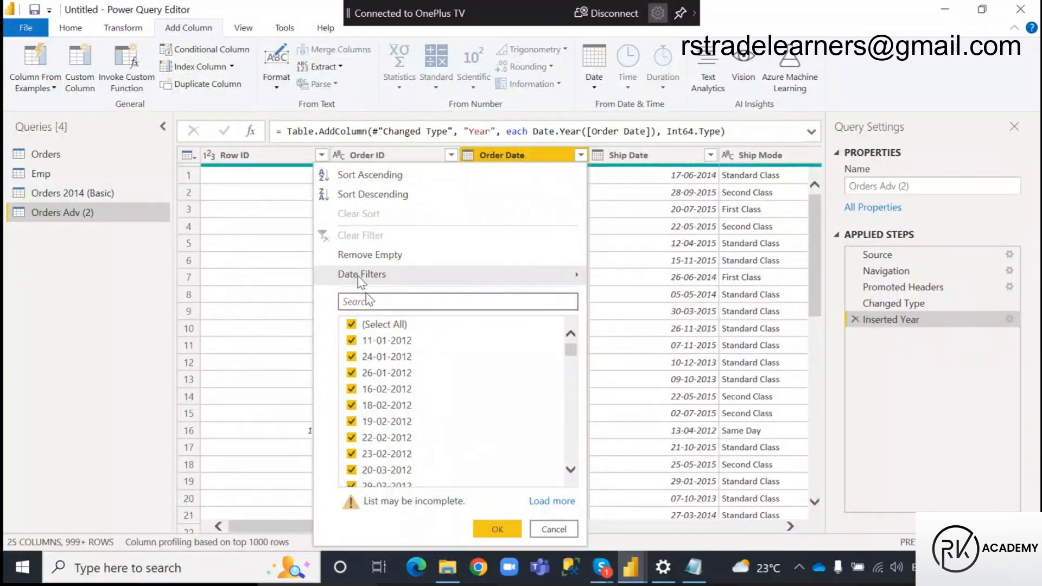
pyautogui.moveTo(358, 280)
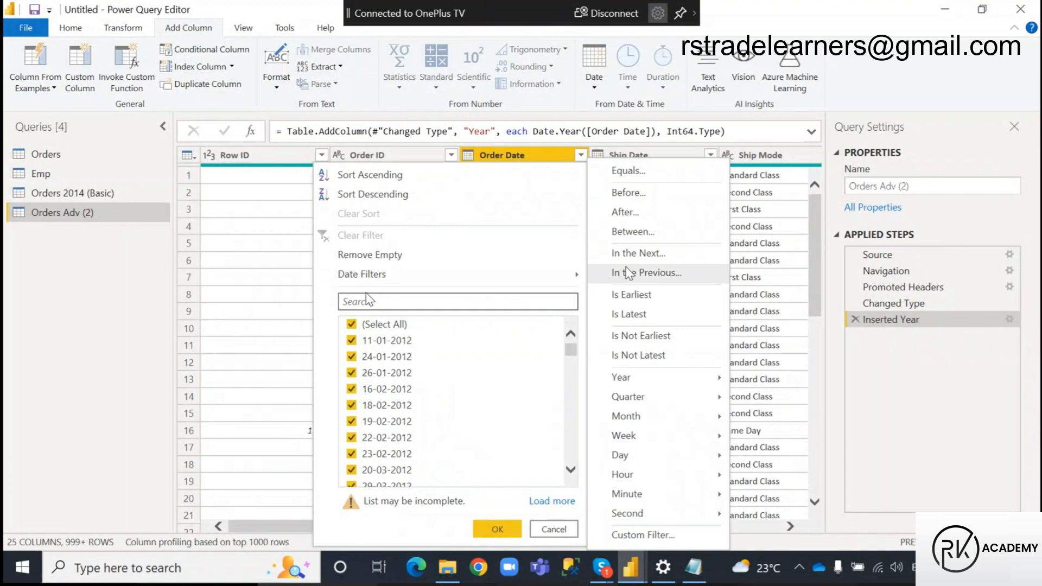
pyautogui.click(648, 233)
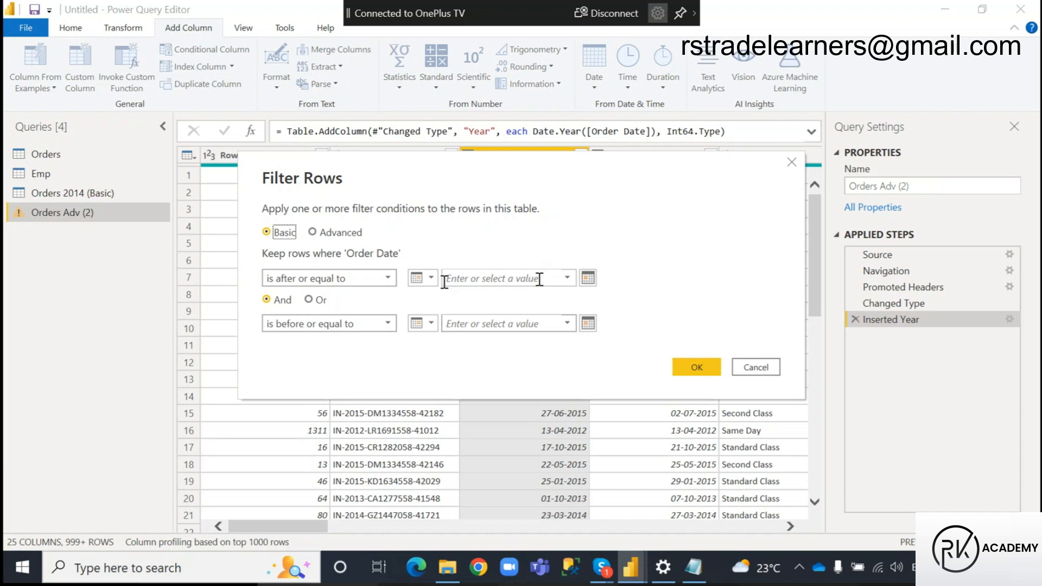
# Set the filter's "is after or equal to" date to 01-01-2011 using the calendar picker
pyautogui.click(588, 279)
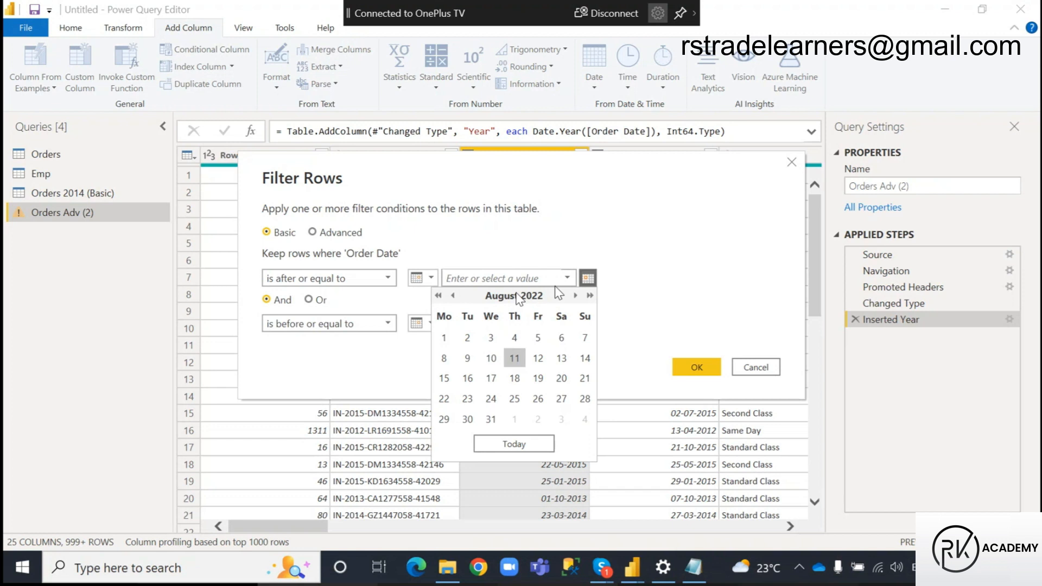
pyautogui.click(439, 296)
pyautogui.click(439, 296)
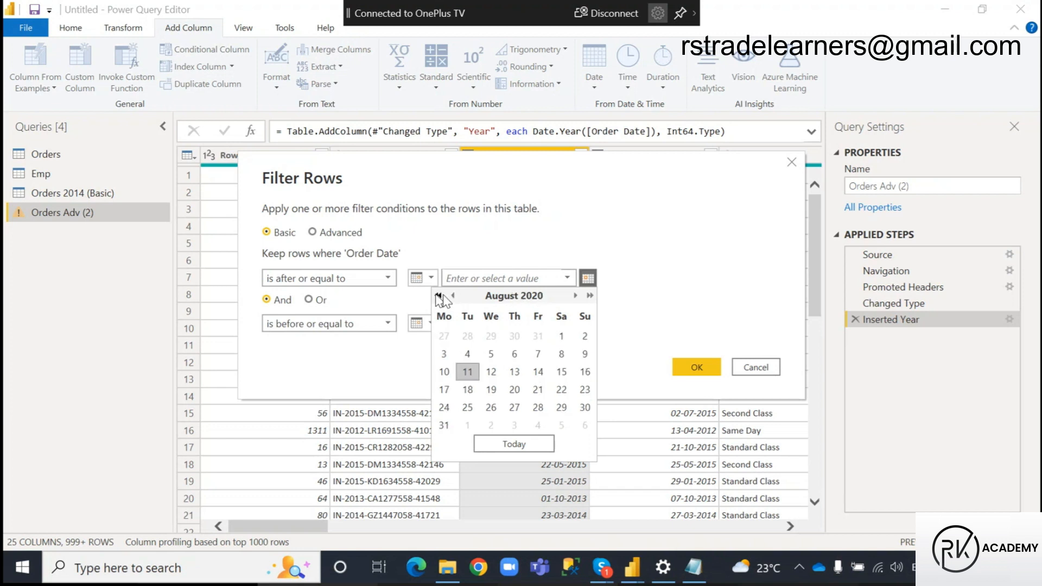
pyautogui.click(438, 297)
pyautogui.click(439, 297)
pyautogui.click(439, 297)
pyautogui.click(438, 296)
pyautogui.click(438, 297)
pyautogui.click(439, 296)
pyautogui.click(438, 296)
pyautogui.click(438, 296)
pyautogui.click(439, 297)
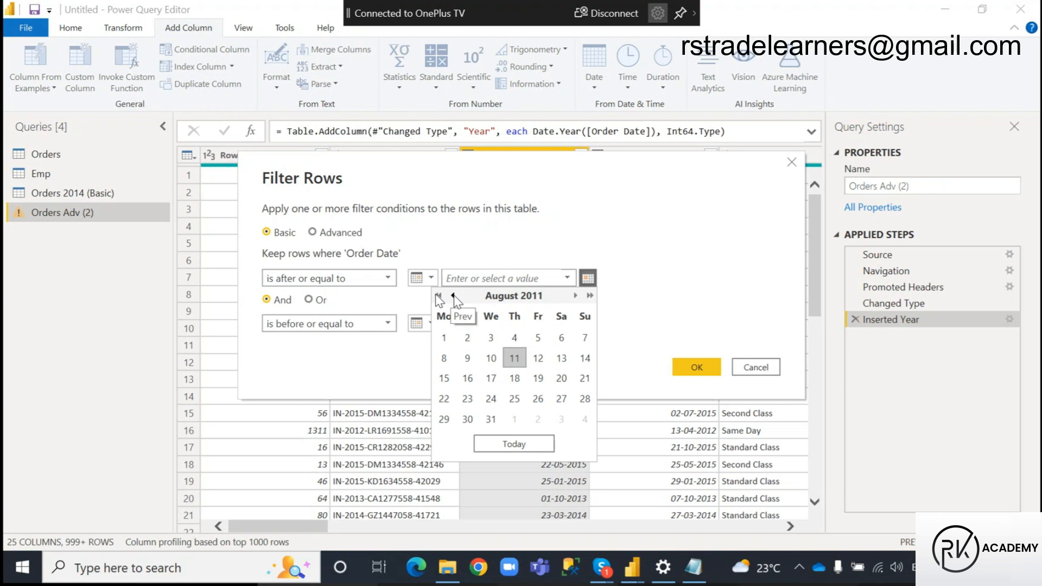
pyautogui.click(454, 297)
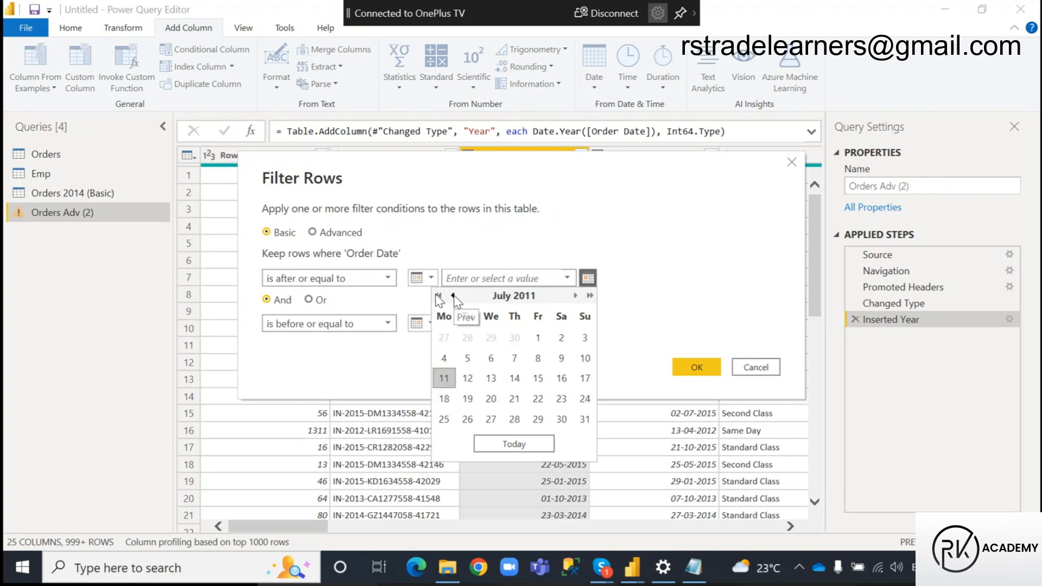
pyautogui.click(454, 296)
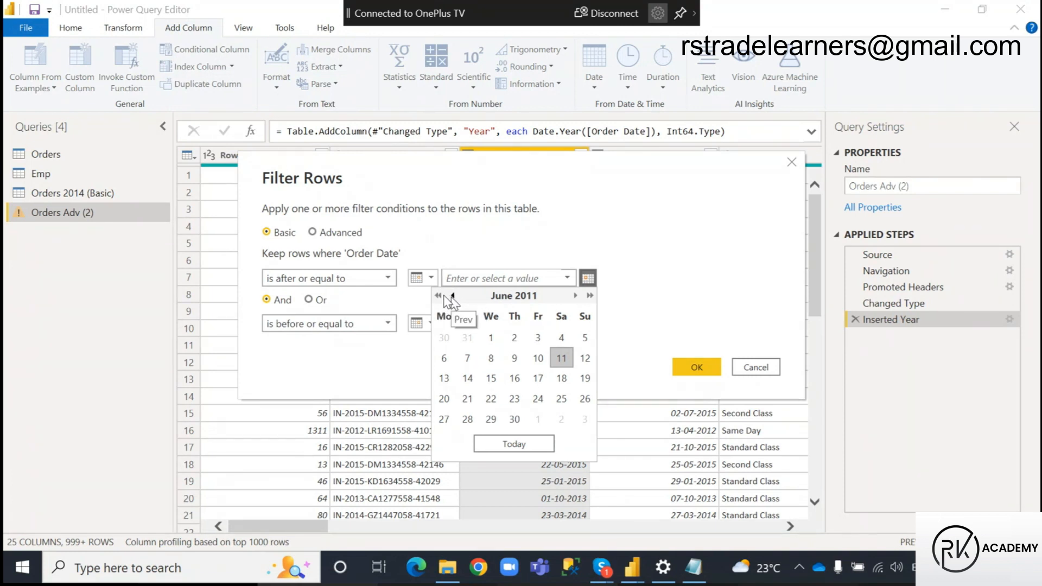
pyautogui.click(445, 298)
pyautogui.click(445, 298)
pyautogui.click(446, 298)
pyautogui.click(445, 297)
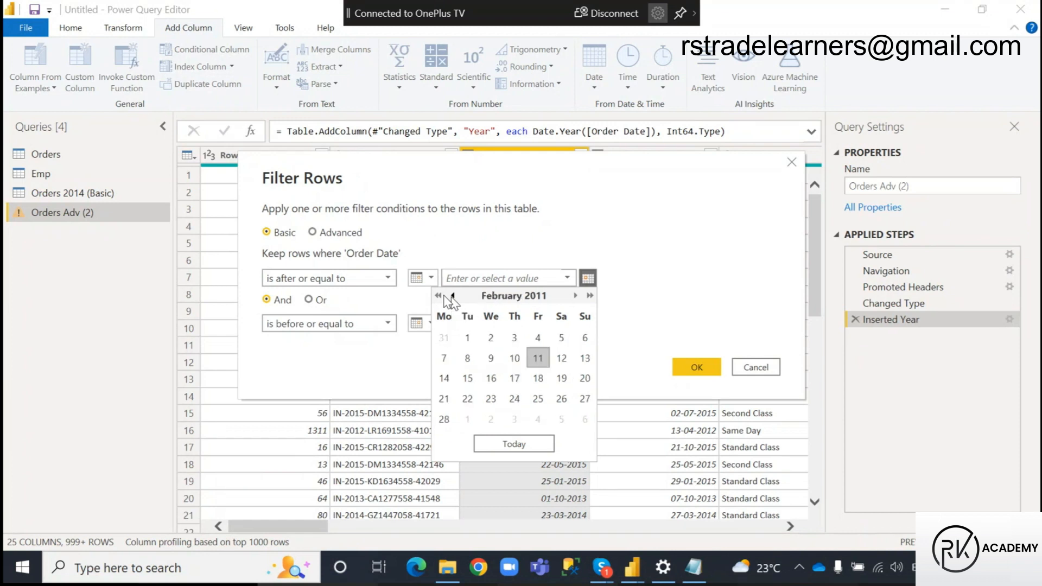
pyautogui.click(448, 298)
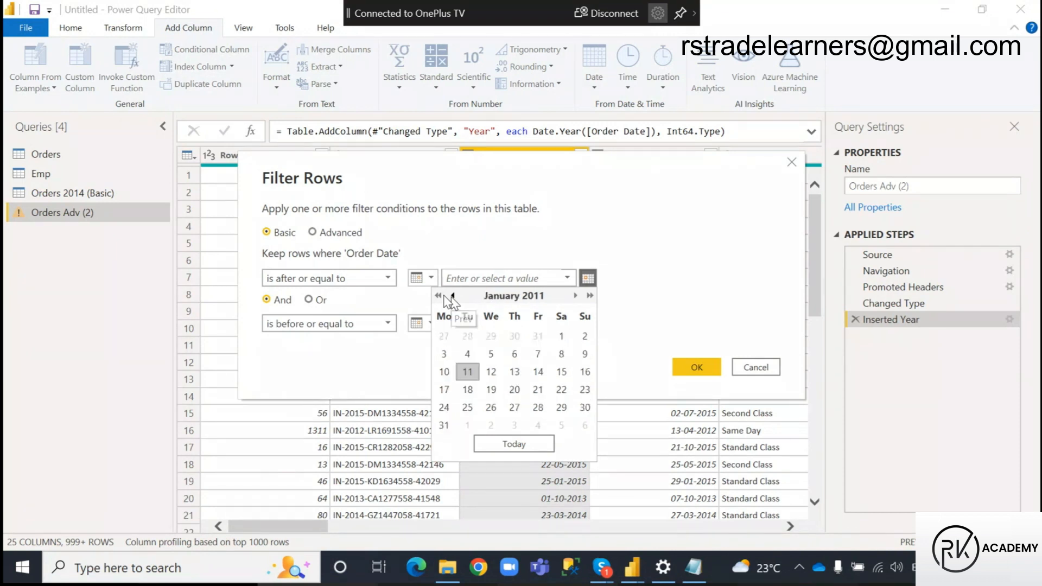
pyautogui.click(564, 339)
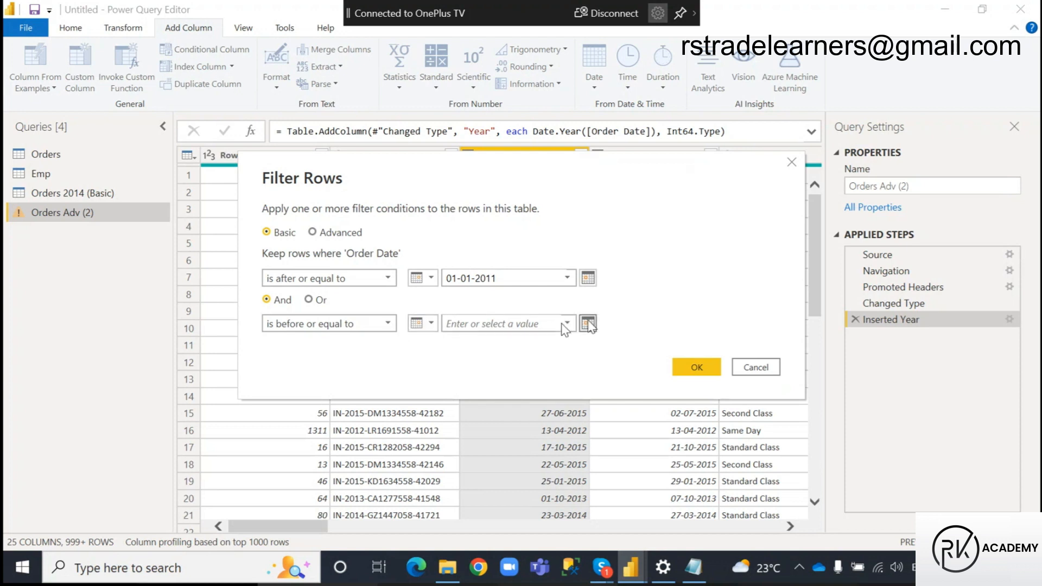
# Set the "is before or equal to" date to 31-12-2013 using the calendar picker and apply the filter with both conditions joined by And
pyautogui.click(588, 324)
pyautogui.click(438, 341)
pyautogui.click(439, 341)
pyautogui.click(439, 341)
pyautogui.click(439, 341)
pyautogui.click(439, 341)
pyautogui.click(438, 341)
pyautogui.click(439, 341)
pyautogui.click(438, 341)
pyautogui.click(439, 341)
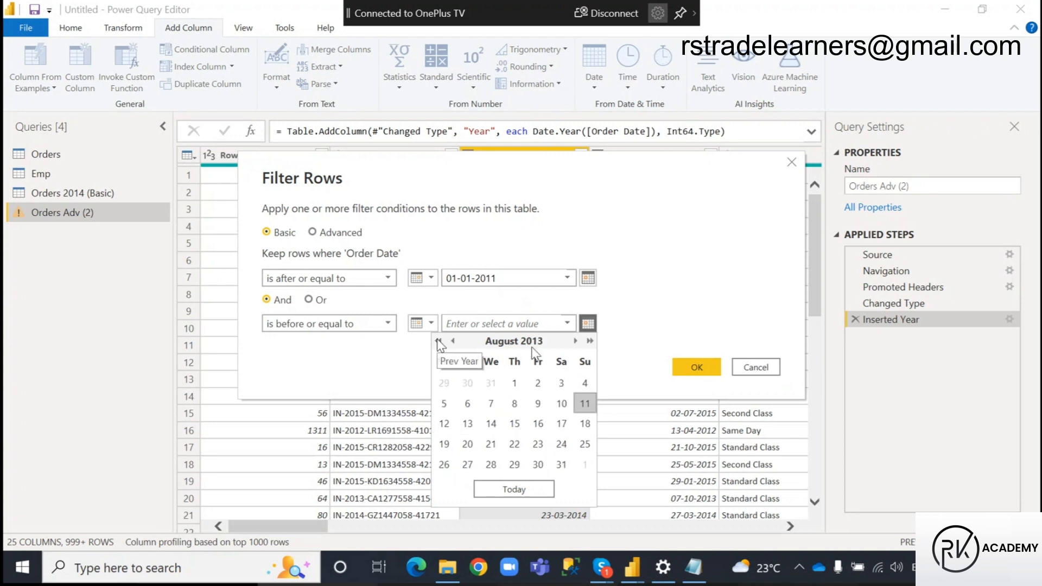
pyautogui.click(575, 340)
pyautogui.click(575, 341)
pyautogui.click(576, 341)
pyautogui.click(576, 341)
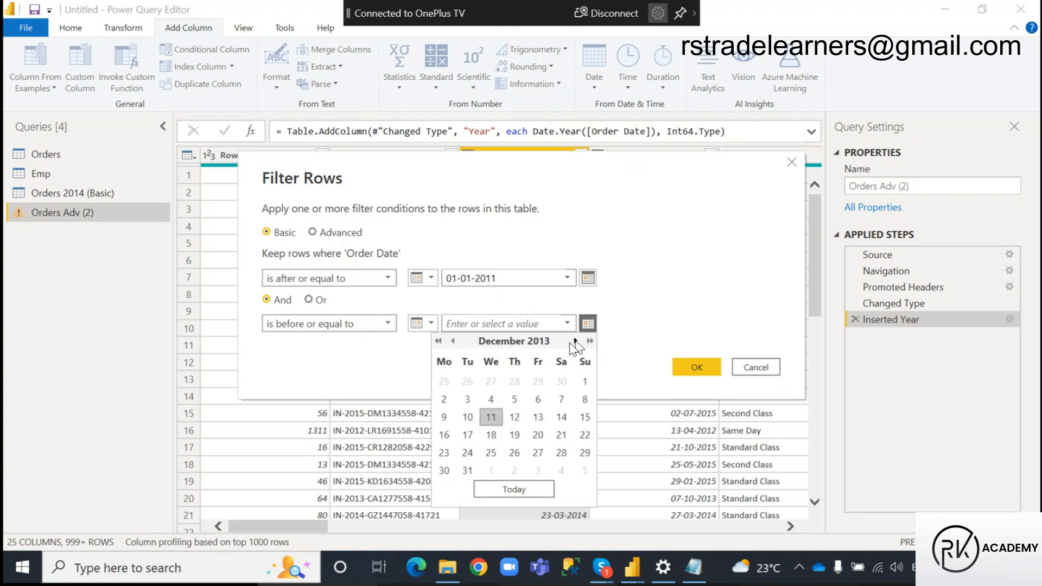
pyautogui.click(466, 469)
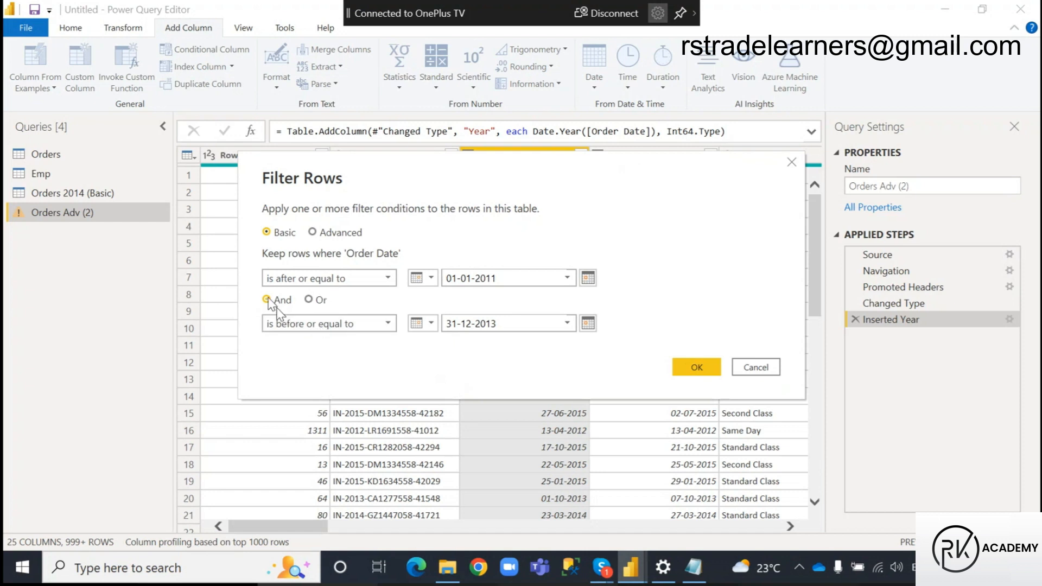
pyautogui.click(698, 367)
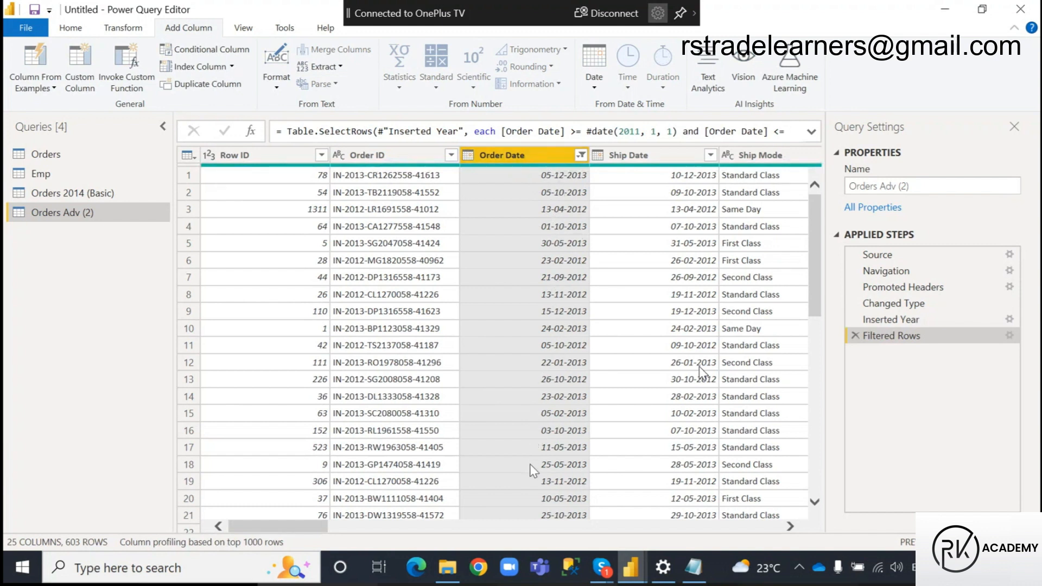
# Rename the Orders Adv (2) query as Orders 2011 to 2013 (Adv)
pyautogui.doubleClick(89, 215)
pyautogui.click(91, 213)
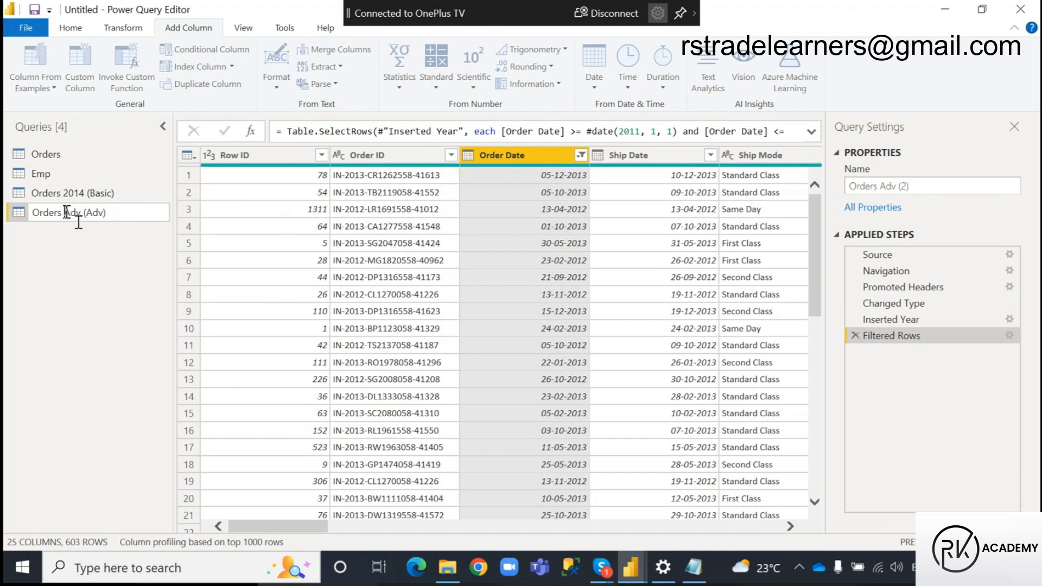
pyautogui.press('Delete')
pyautogui.press('Delete')
pyautogui.press('Delete')
pyautogui.press('Delete')
pyautogui.write('2011 to 2013')
pyautogui.press('Return')
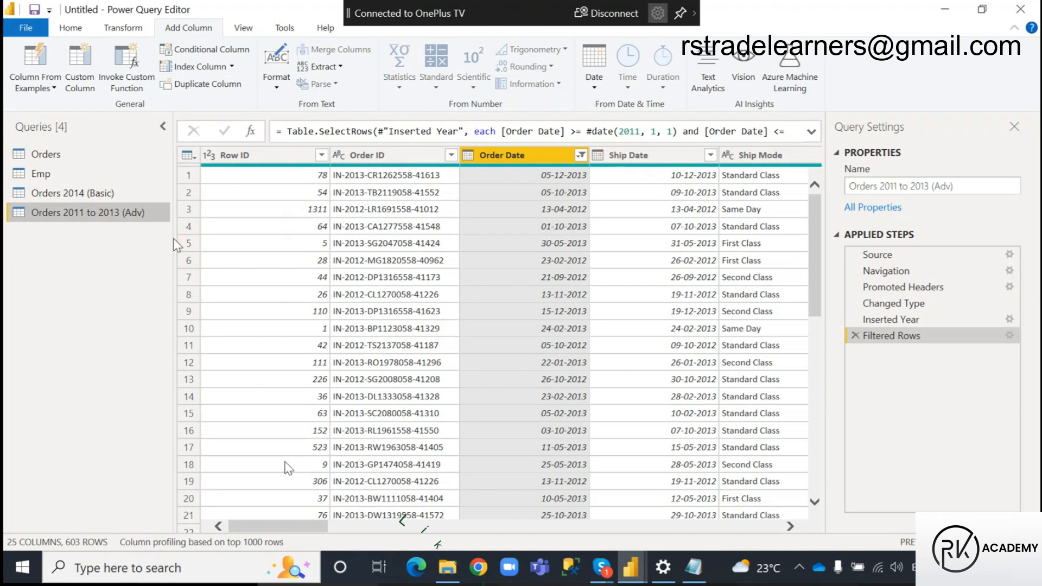
# Check which years the Year column of the filtered query contains, leaving its filter list without changes
pyautogui.moveTo(263, 527); pyautogui.dragTo(728, 551)
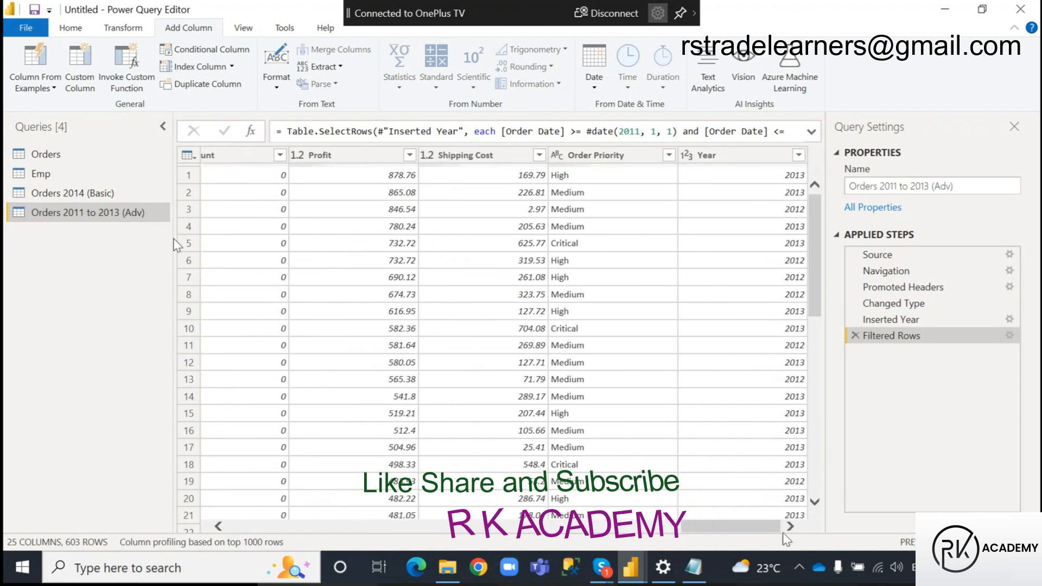
pyautogui.click(799, 156)
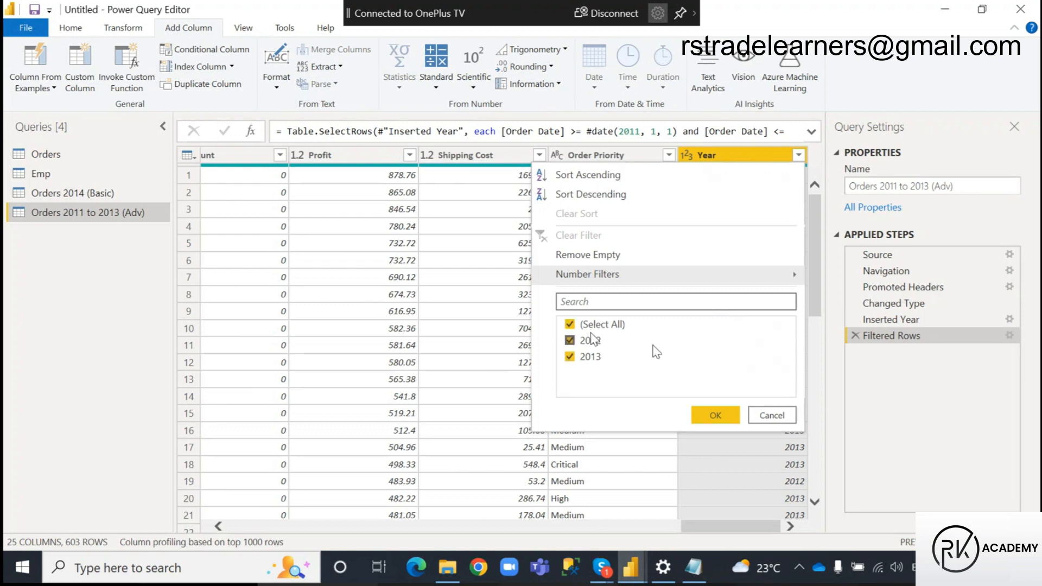
pyautogui.click(772, 416)
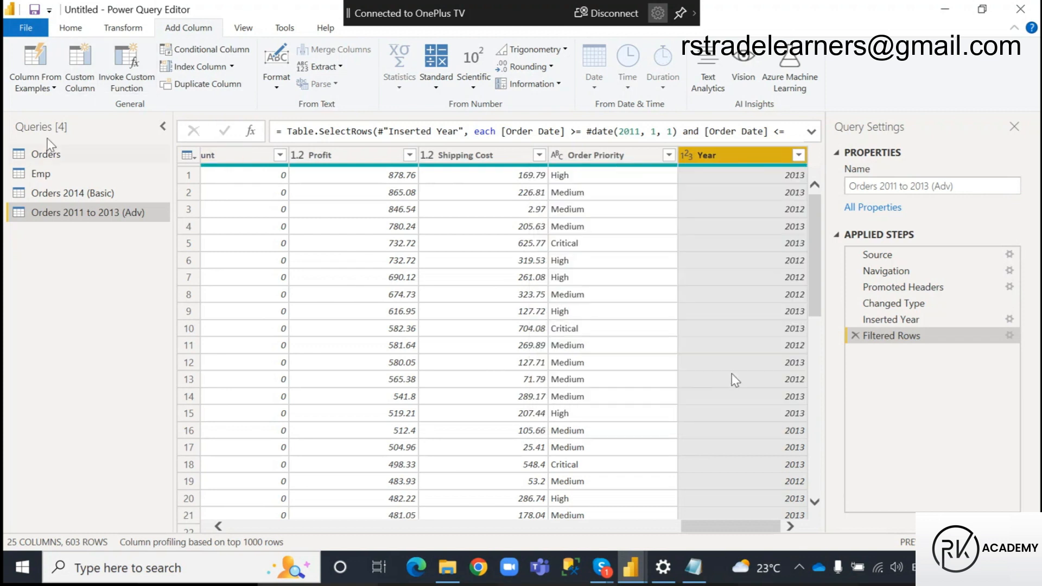
# In the Orders query, try a Year filter selection limited to 2012 and 2013, cancel it, and return to Orders 2011 to 2013 (Adv)
pyautogui.click(43, 155)
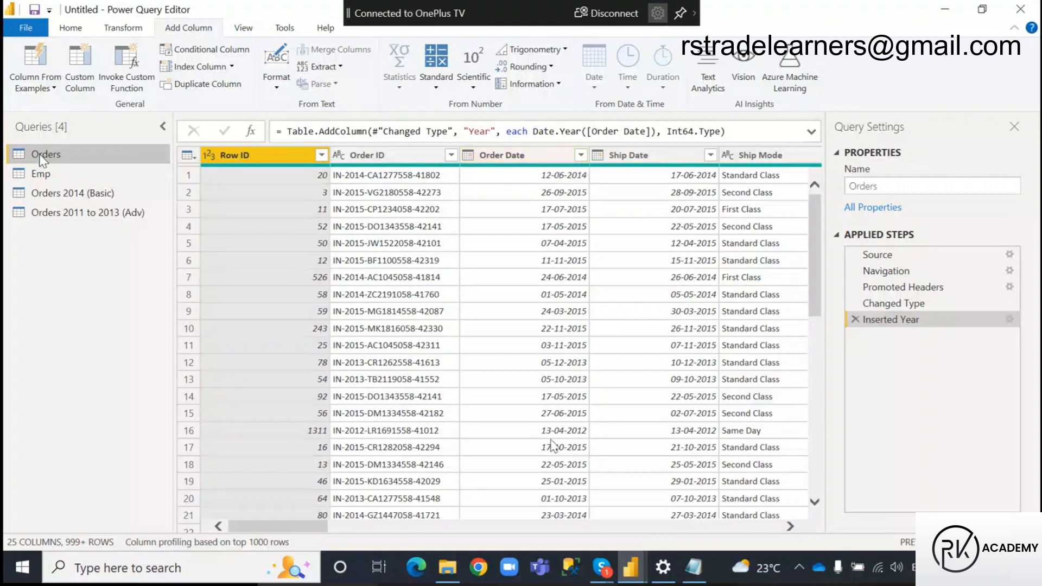
pyautogui.moveTo(314, 528); pyautogui.dragTo(784, 526)
pyautogui.click(798, 155)
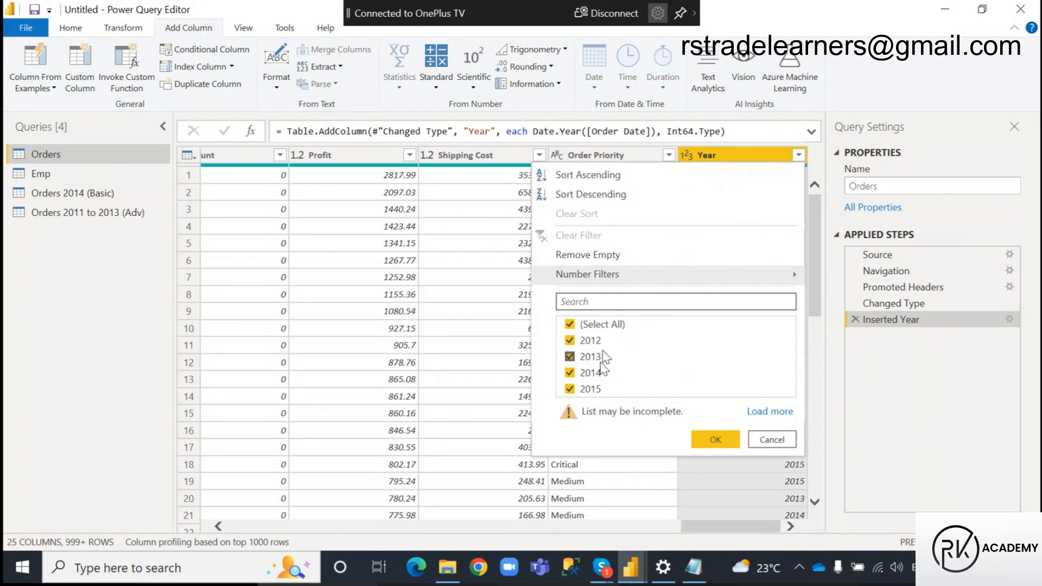
pyautogui.click(570, 325)
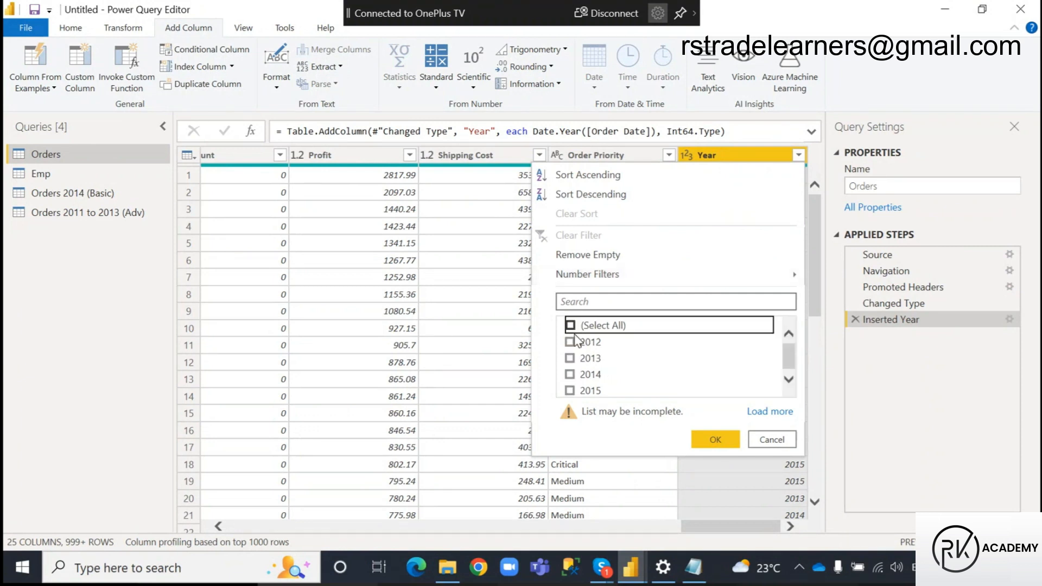
pyautogui.click(570, 359)
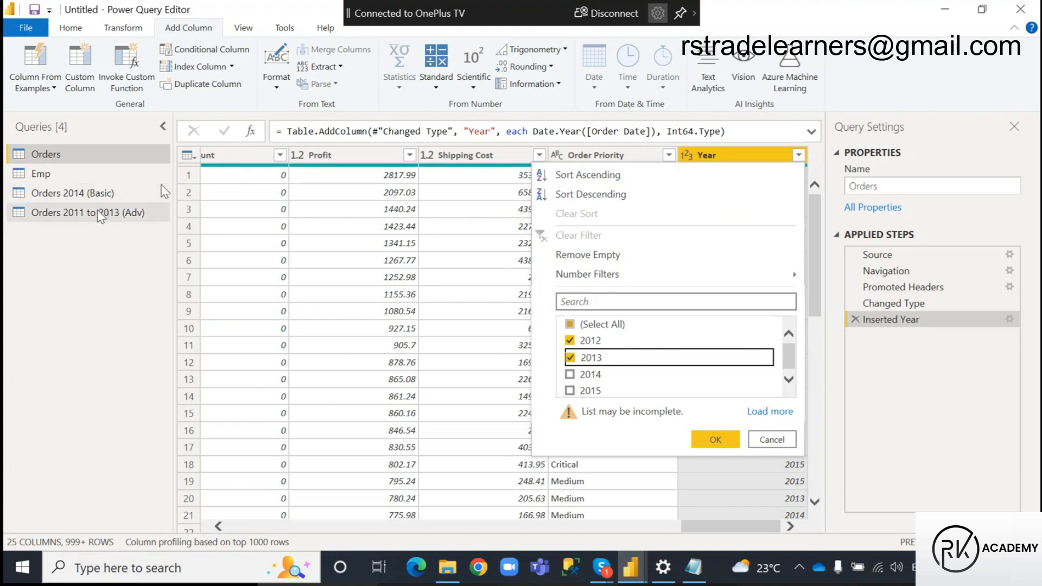
pyautogui.click(771, 440)
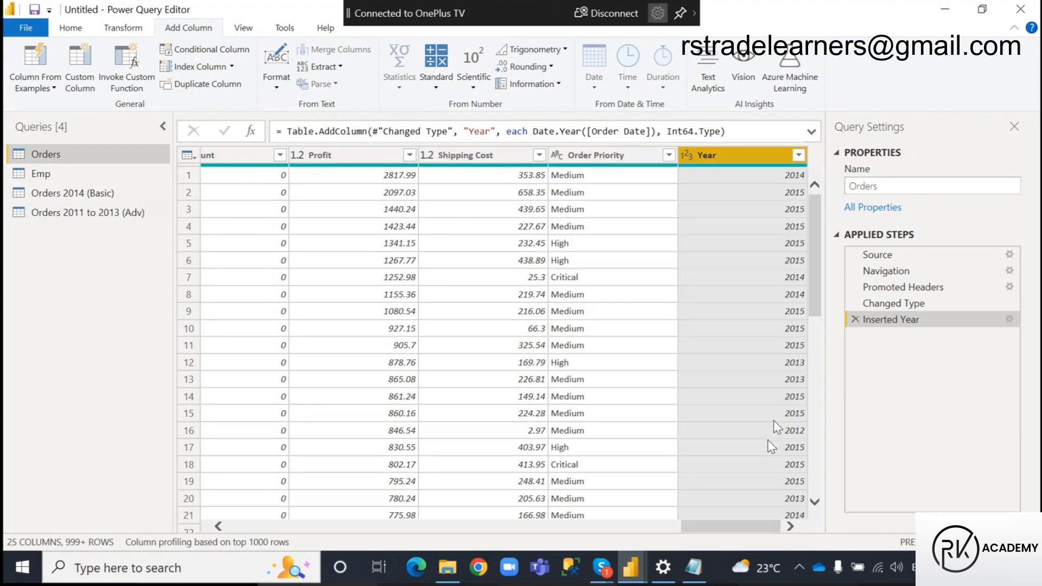
pyautogui.click(798, 155)
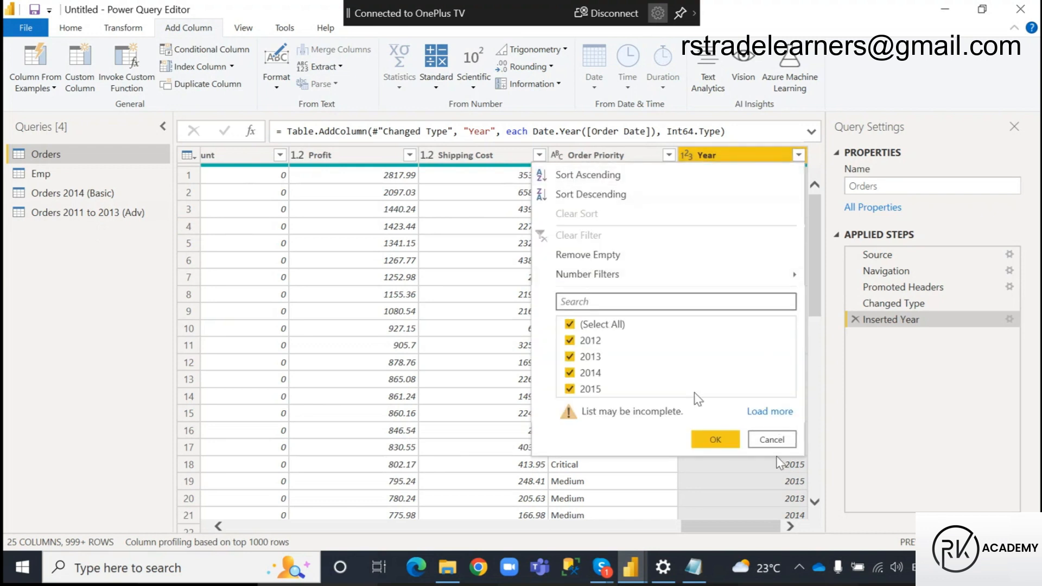
pyautogui.click(786, 440)
pyautogui.click(63, 211)
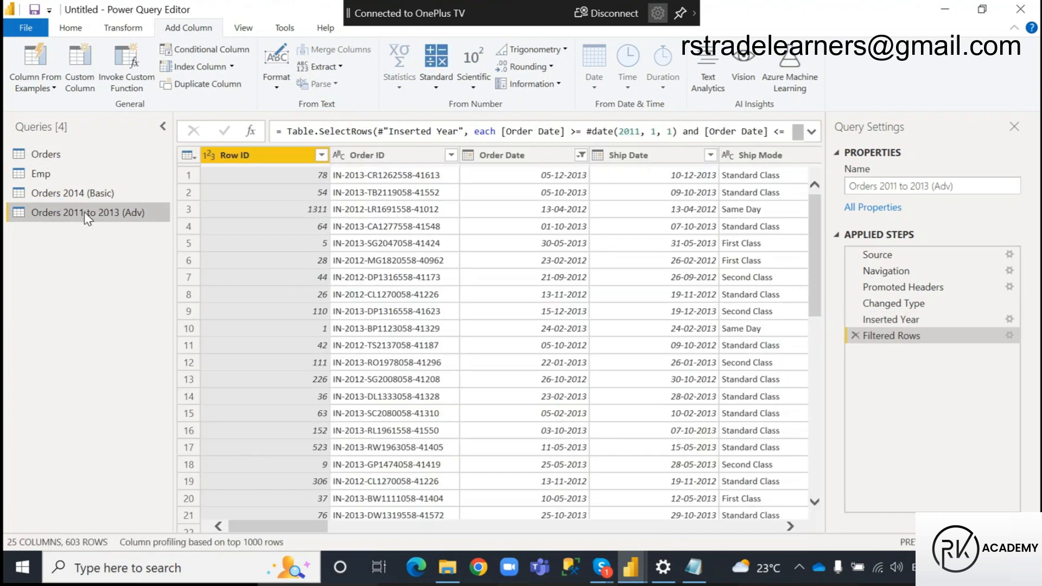
# Switch to the Power Query notes in Notepad and examine the line on removing unwanted rows using filters and both date filter examples, highlighting key phrases
pyautogui.moveTo(630, 568)
pyautogui.moveTo(579, 504)
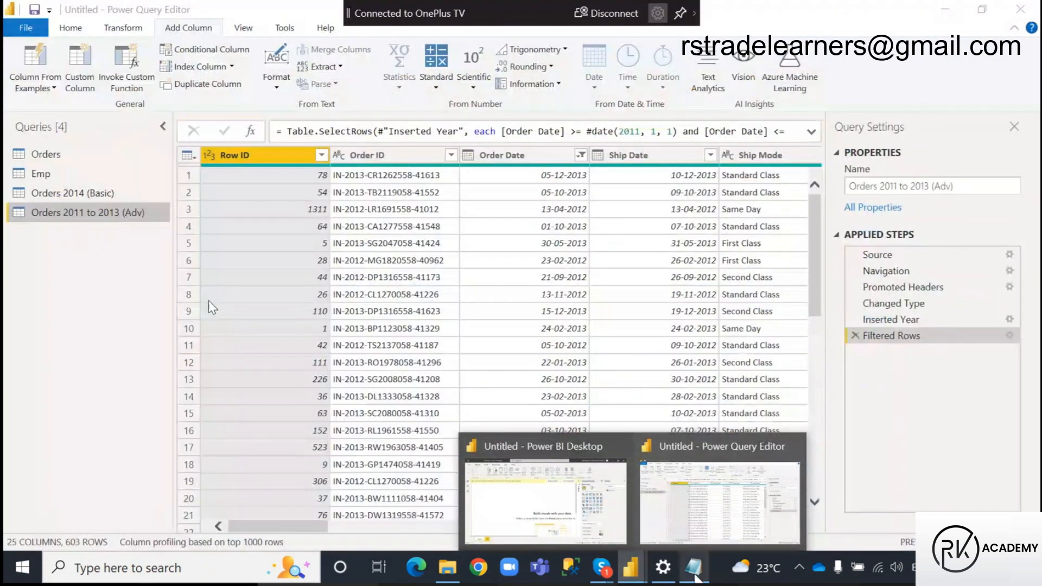
pyautogui.click(695, 569)
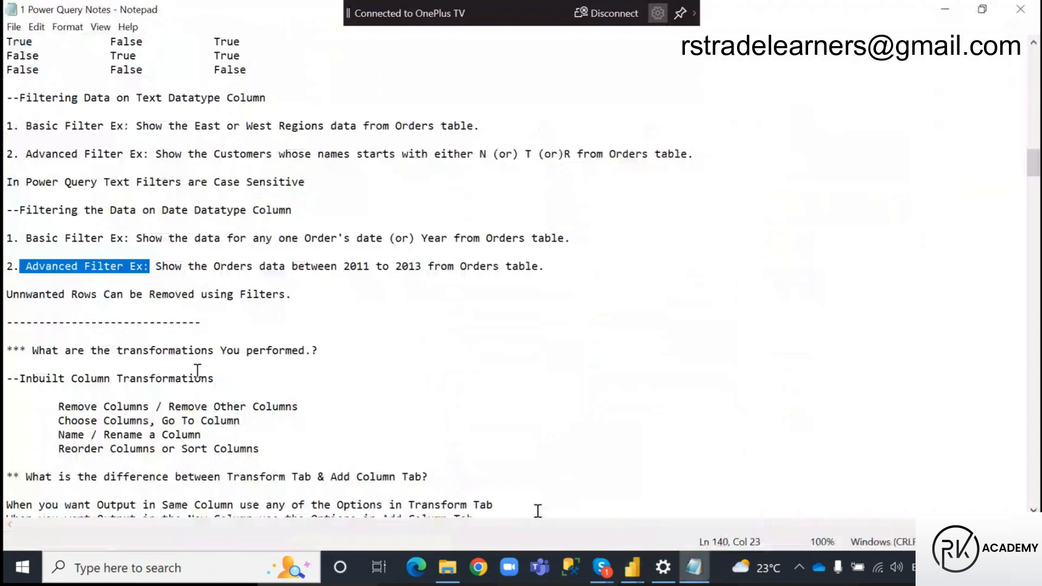
pyautogui.moveTo(6, 295); pyautogui.dragTo(140, 302)
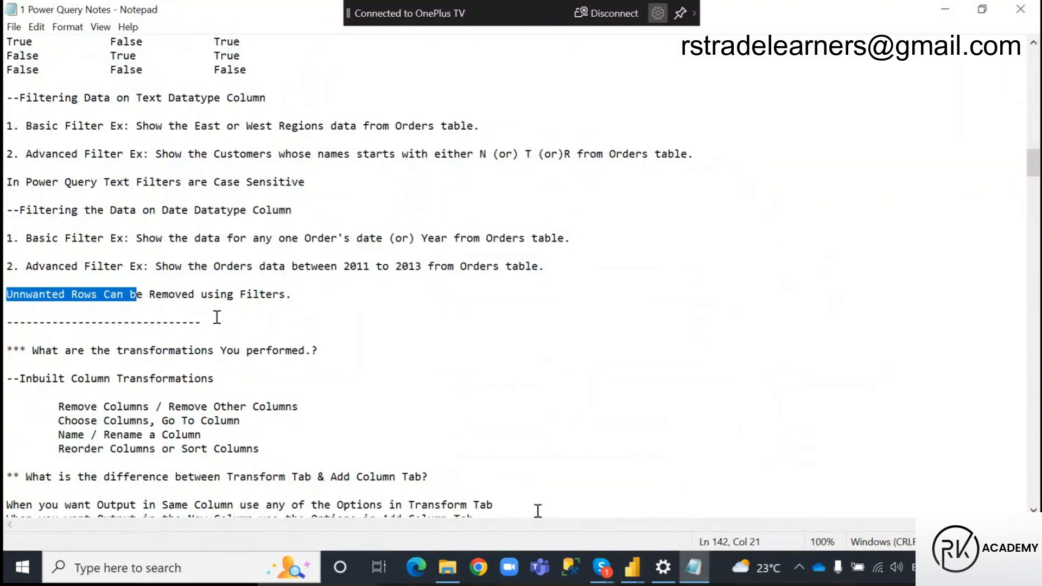
pyautogui.moveTo(241, 293); pyautogui.dragTo(292, 293)
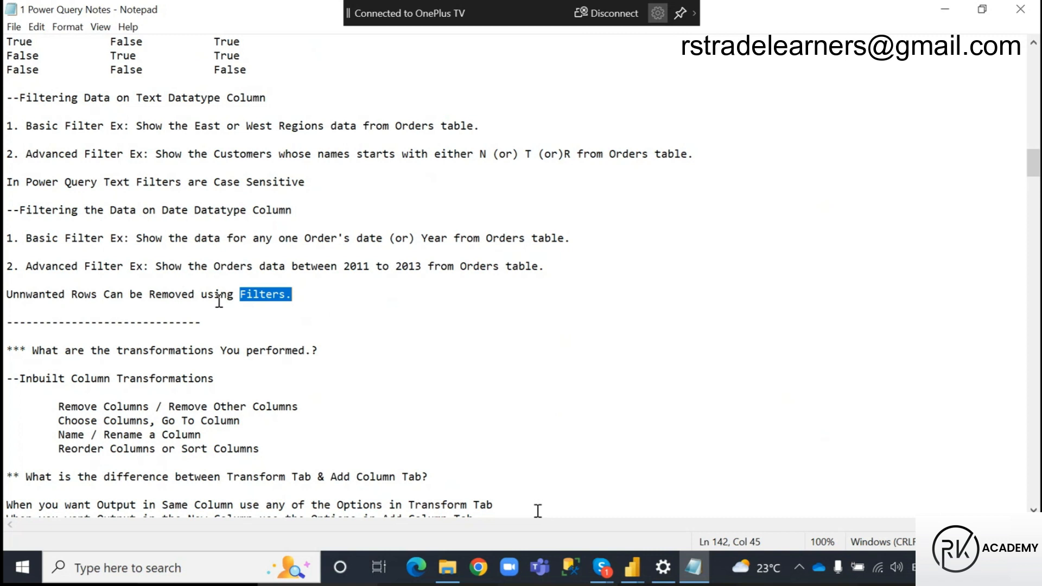
pyautogui.moveTo(13, 298); pyautogui.dragTo(197, 300)
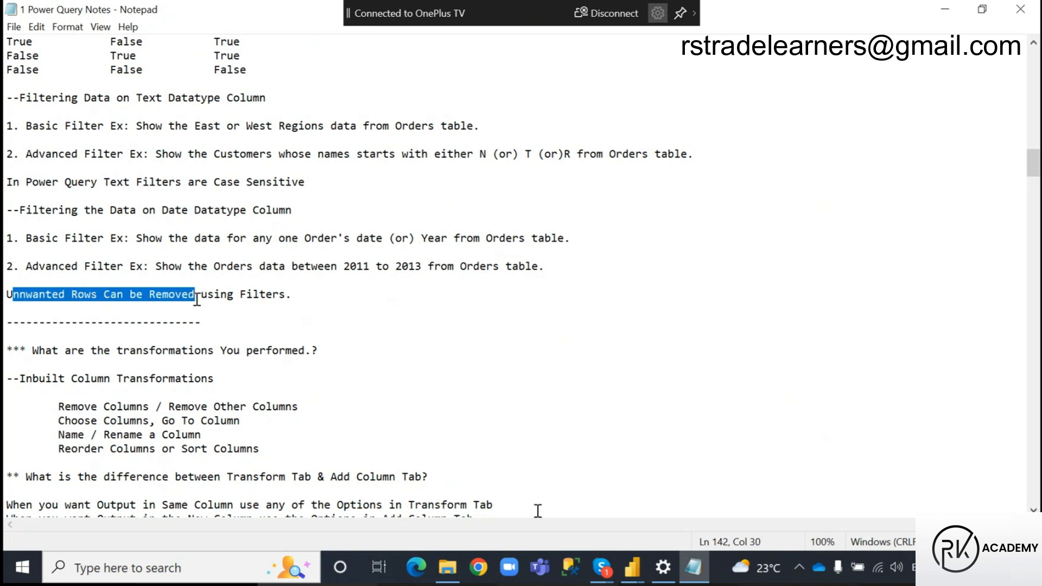
pyautogui.click(345, 266)
pyautogui.moveTo(345, 266); pyautogui.dragTo(423, 268)
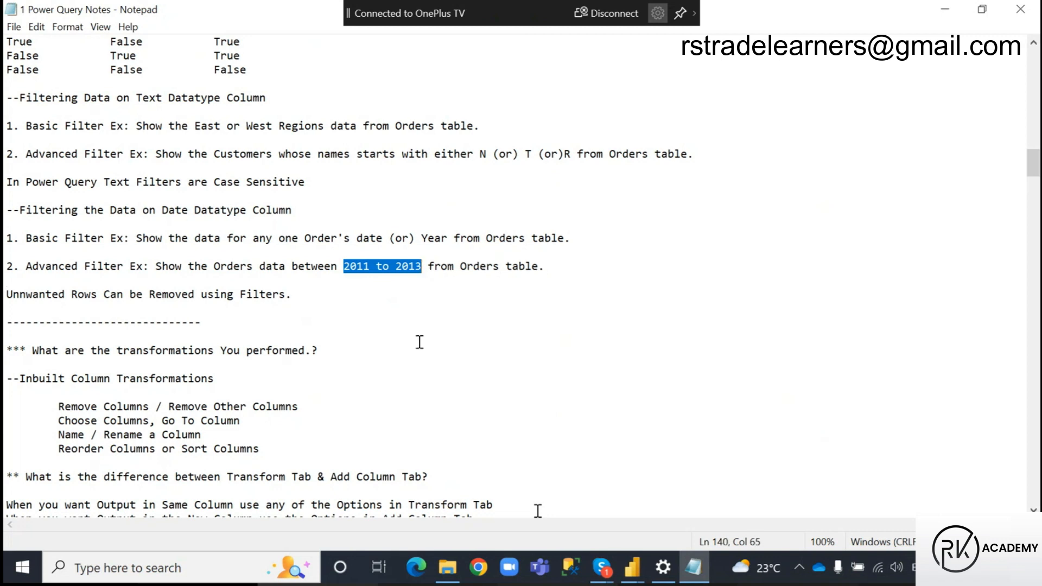
pyautogui.moveTo(422, 238); pyautogui.dragTo(450, 235)
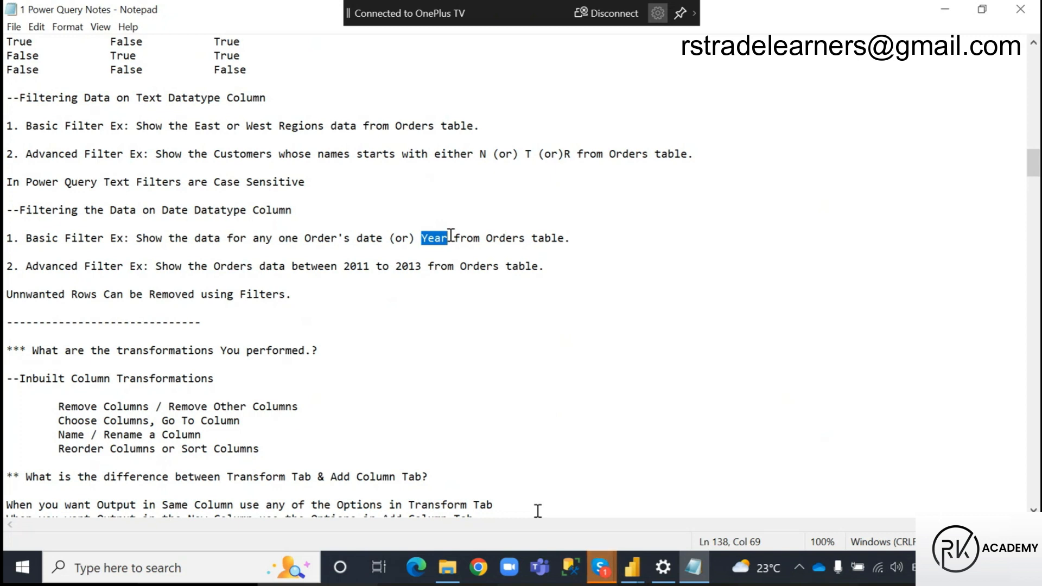
pyautogui.moveTo(207, 294); pyautogui.dragTo(291, 295)
pyautogui.moveTo(5, 294); pyautogui.dragTo(155, 304)
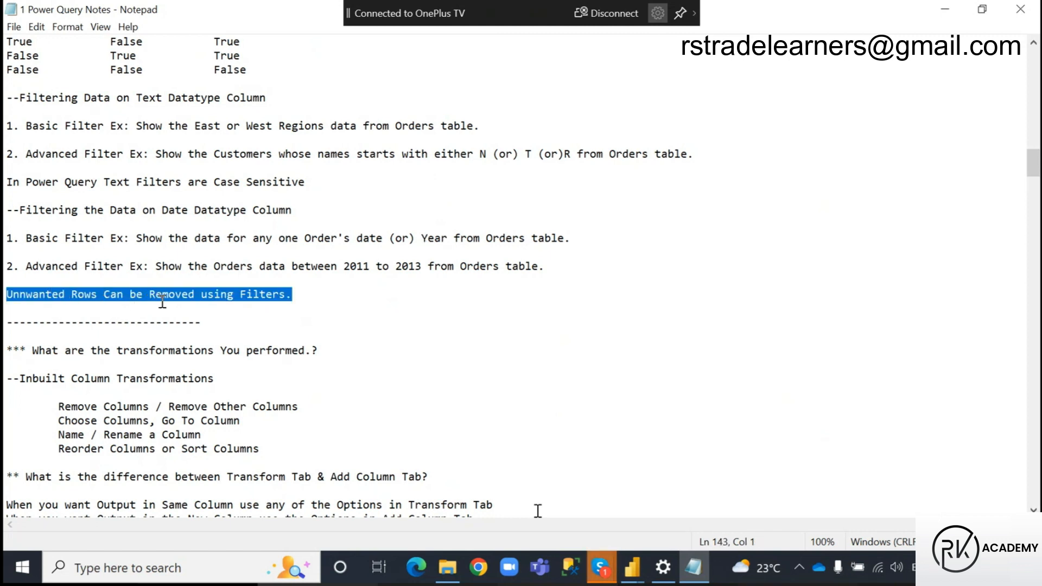